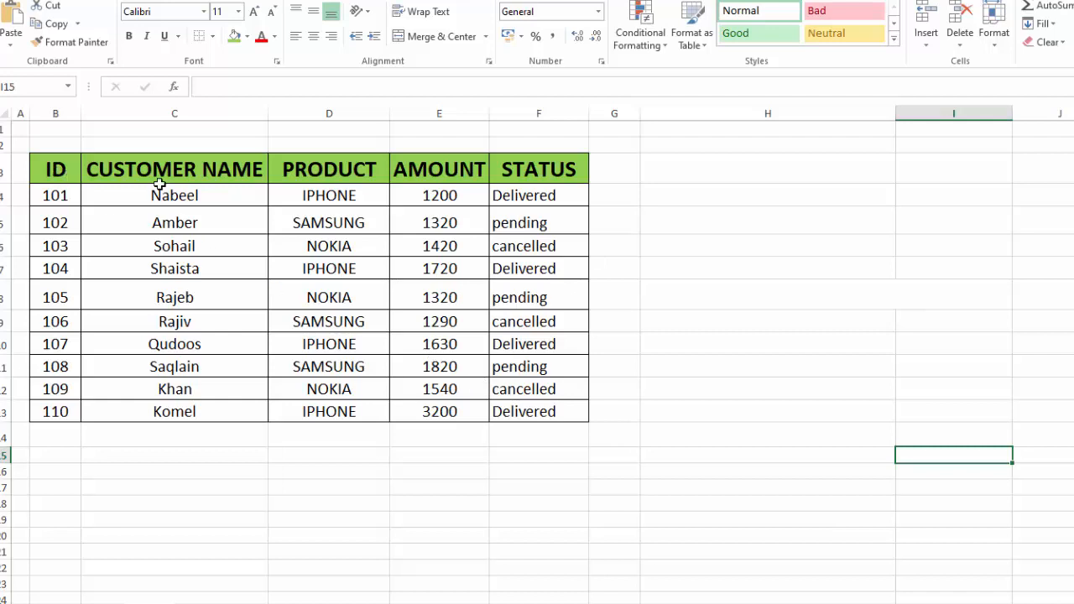
- Narrow column H next to the orders table
{"action": "left_click_drag", "start_coordinate": [159, 176], "coordinate": [164, 391]}
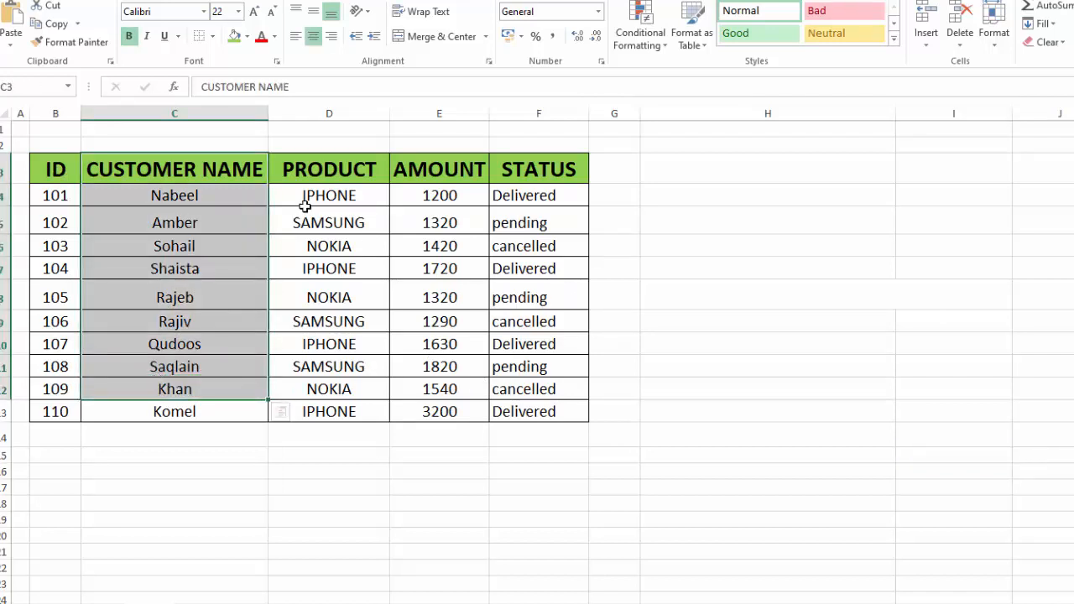
{"action": "left_click_drag", "start_coordinate": [328, 168], "coordinate": [329, 411]}
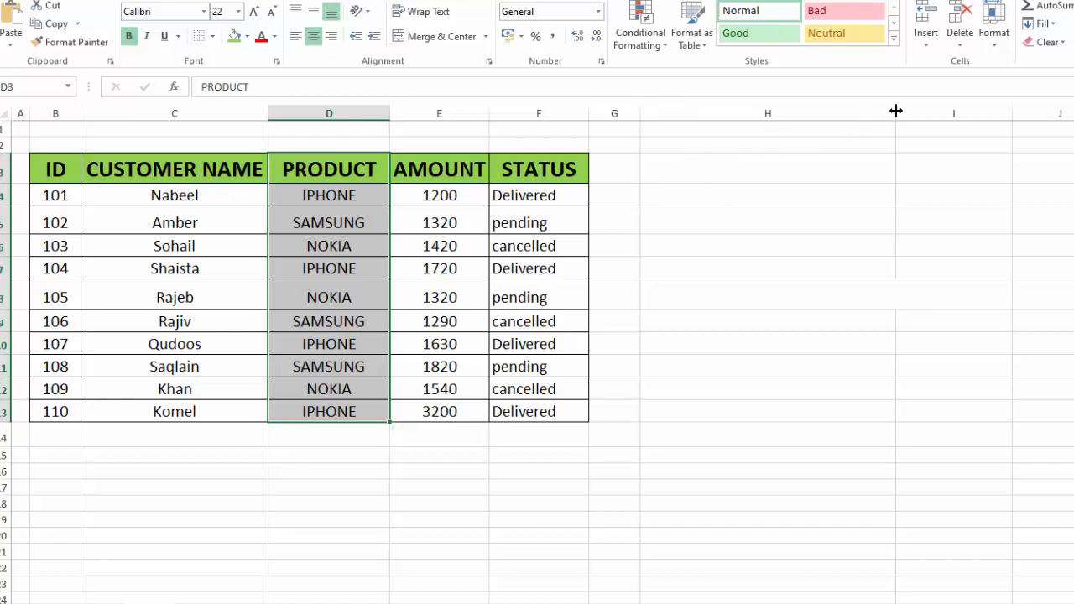
{"action": "left_click_drag", "start_coordinate": [896, 110], "coordinate": [791, 115]}
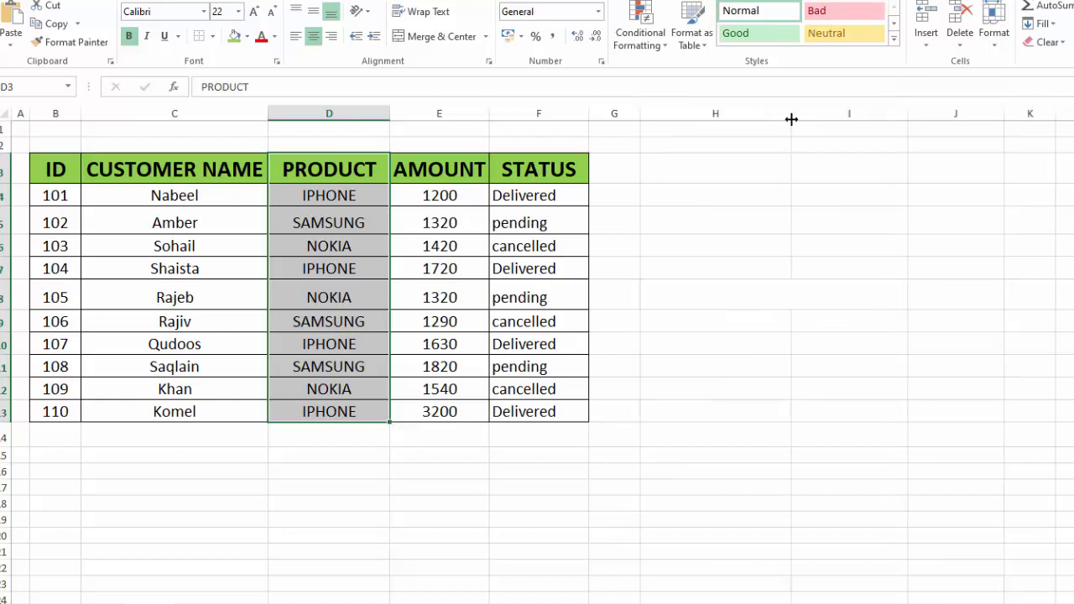
- Add a data validation list to cell H3 with the entries IPHONE, SAMSUNG and NOKIA
{"action": "left_click", "coordinate": [735, 163]}
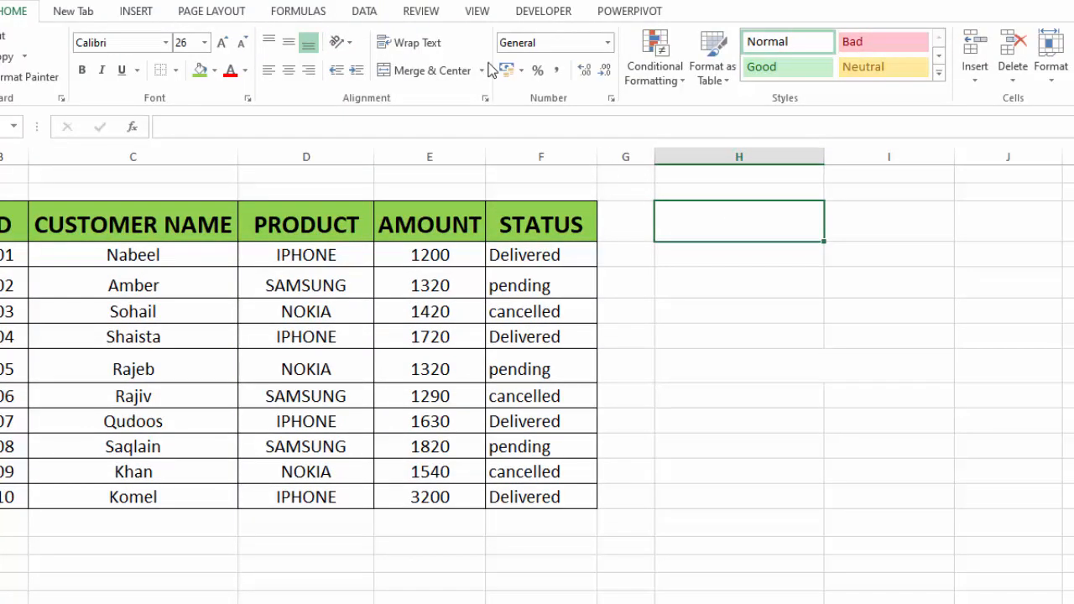
{"action": "left_click", "coordinate": [364, 11]}
{"action": "left_click", "coordinate": [678, 80]}
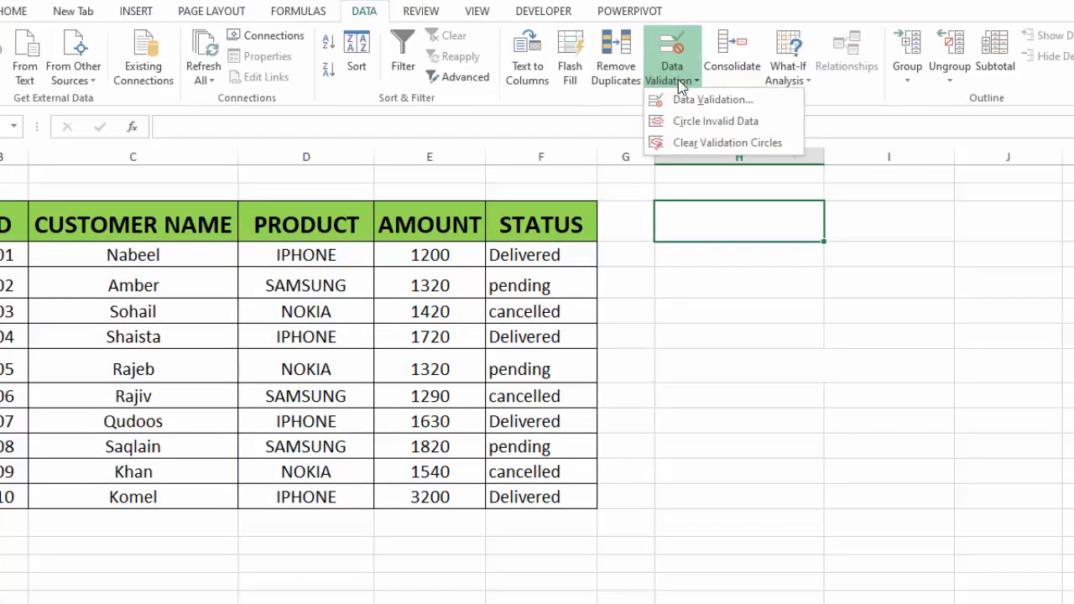
{"action": "left_click", "coordinate": [688, 98]}
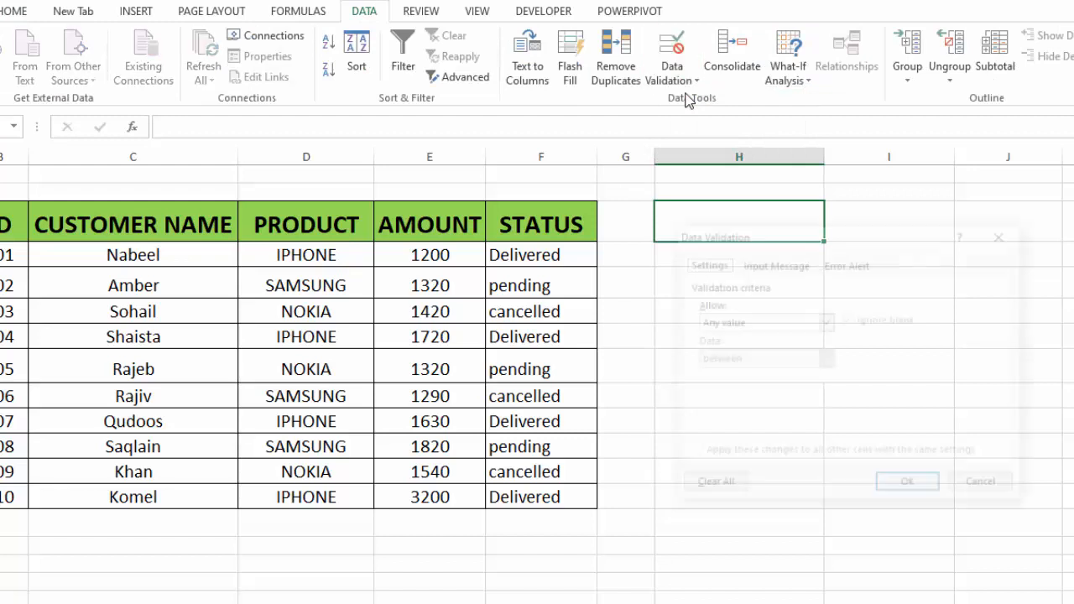
{"action": "left_click", "coordinate": [823, 323]}
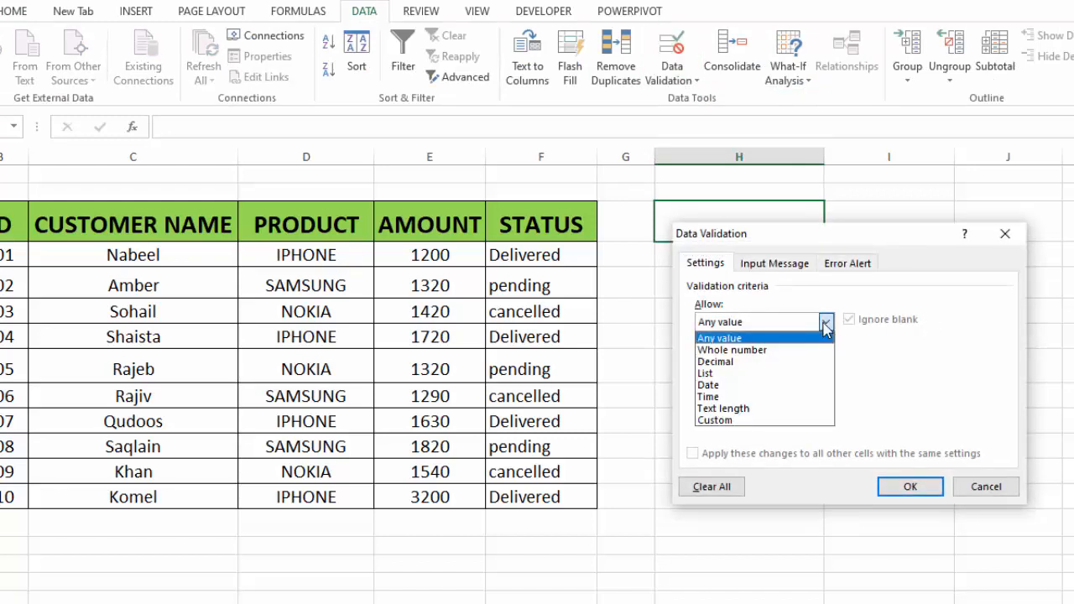
{"action": "left_click", "coordinate": [772, 374]}
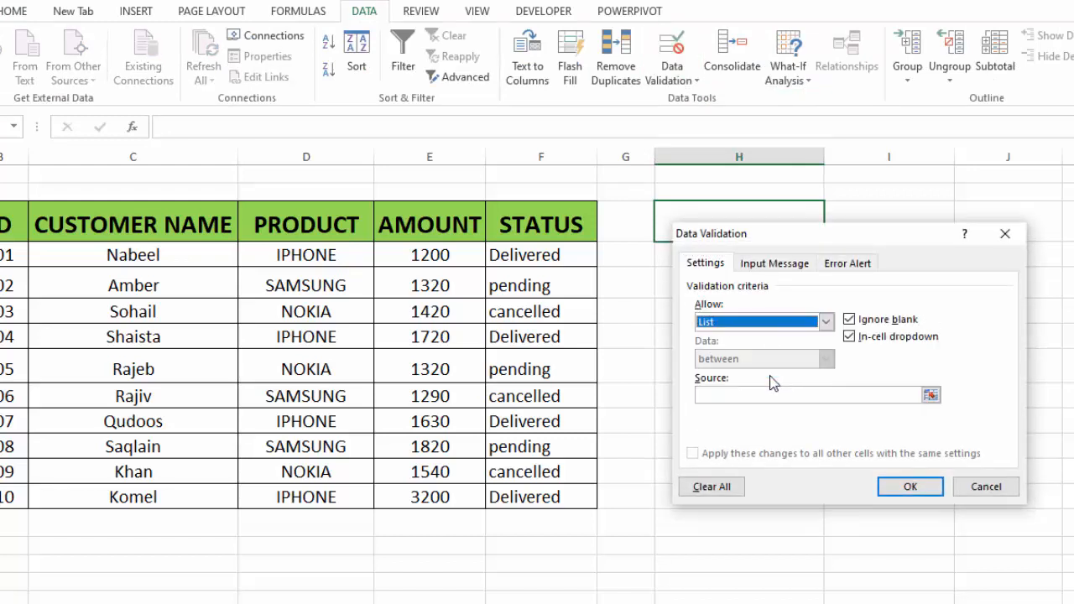
{"action": "left_click", "coordinate": [772, 396]}
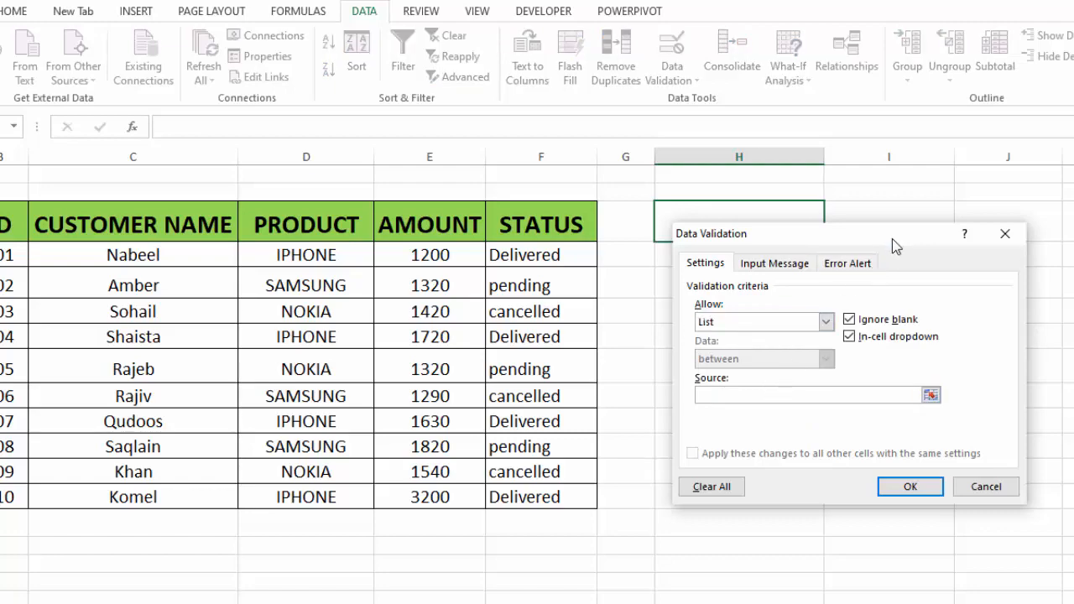
{"action": "left_click_drag", "start_coordinate": [892, 238], "coordinate": [916, 324]}
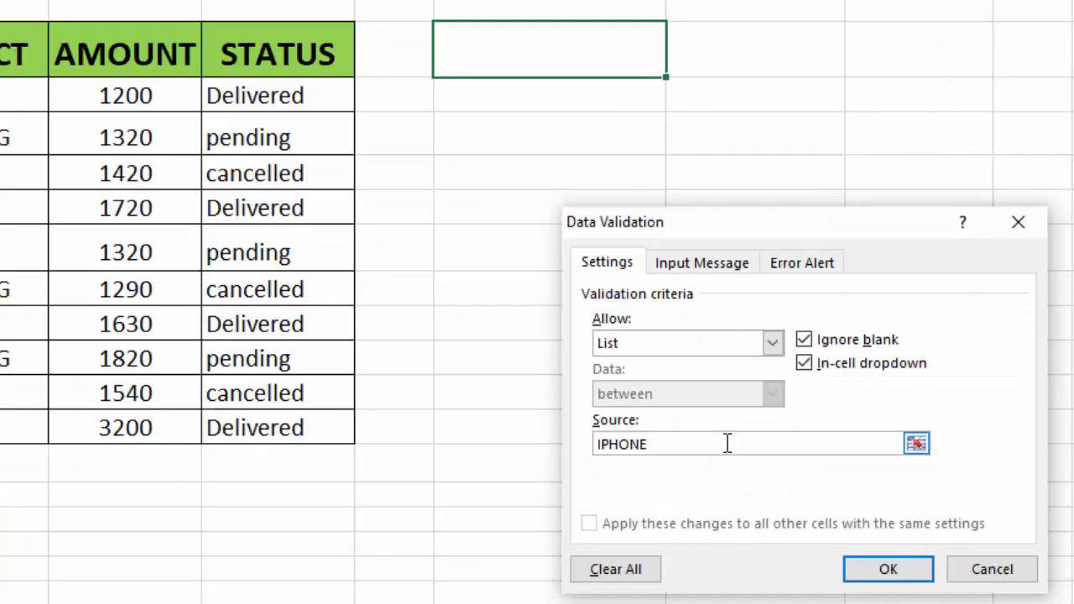
{"action": "type", "text": ",SAMSUNG,NOKIA"}
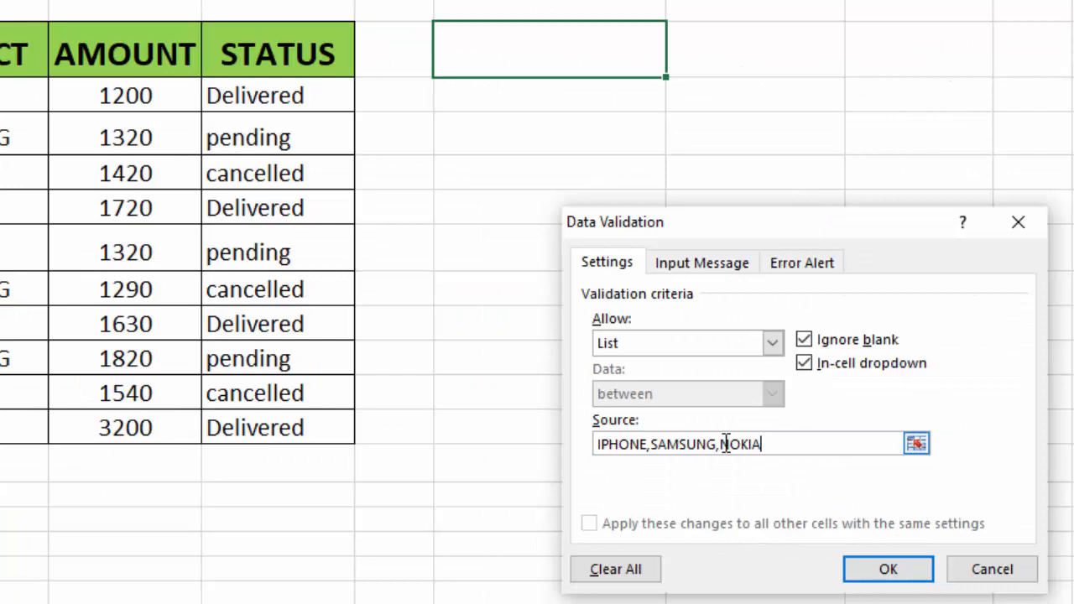
{"action": "left_click", "coordinate": [894, 575]}
- Try the product drop-down in H3 by choosing IPHONE, then set it to SAMSUNG
{"action": "left_click", "coordinate": [674, 68]}
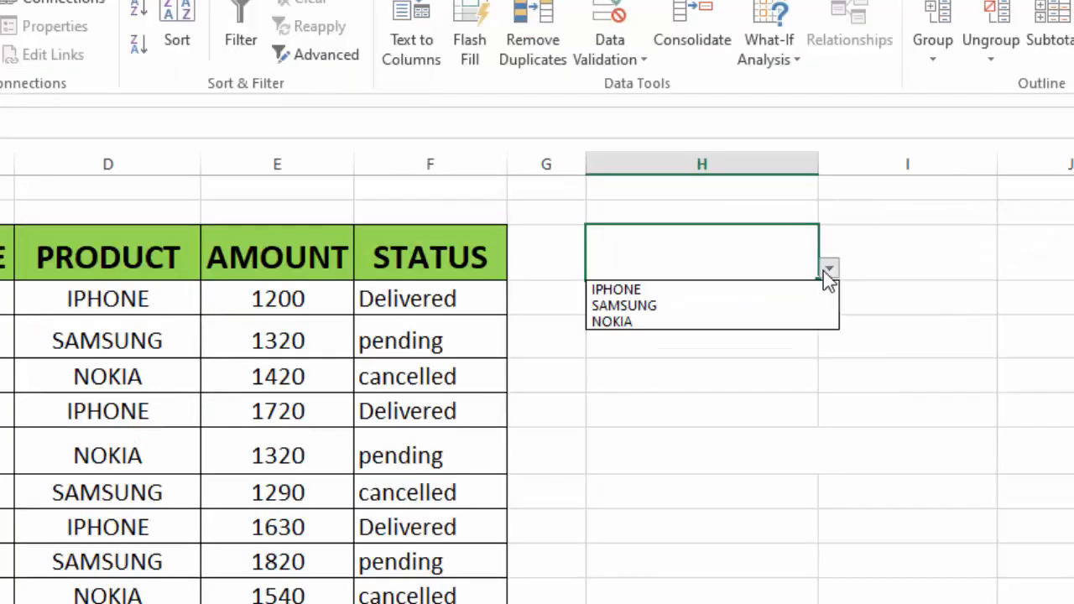
{"action": "left_click", "coordinate": [736, 290]}
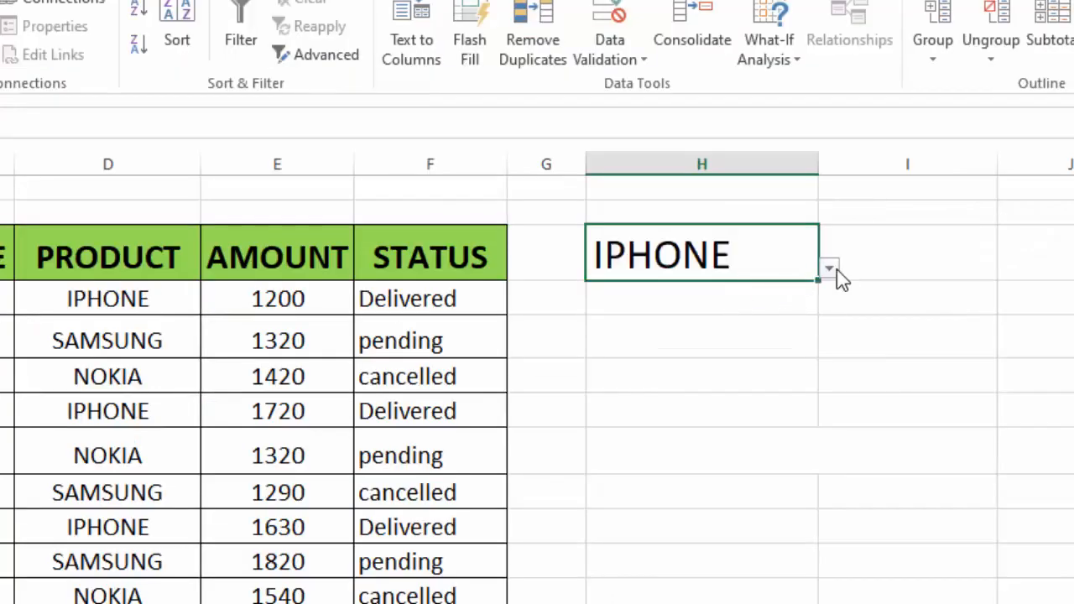
{"action": "left_click", "coordinate": [837, 270]}
{"action": "left_click", "coordinate": [724, 306]}
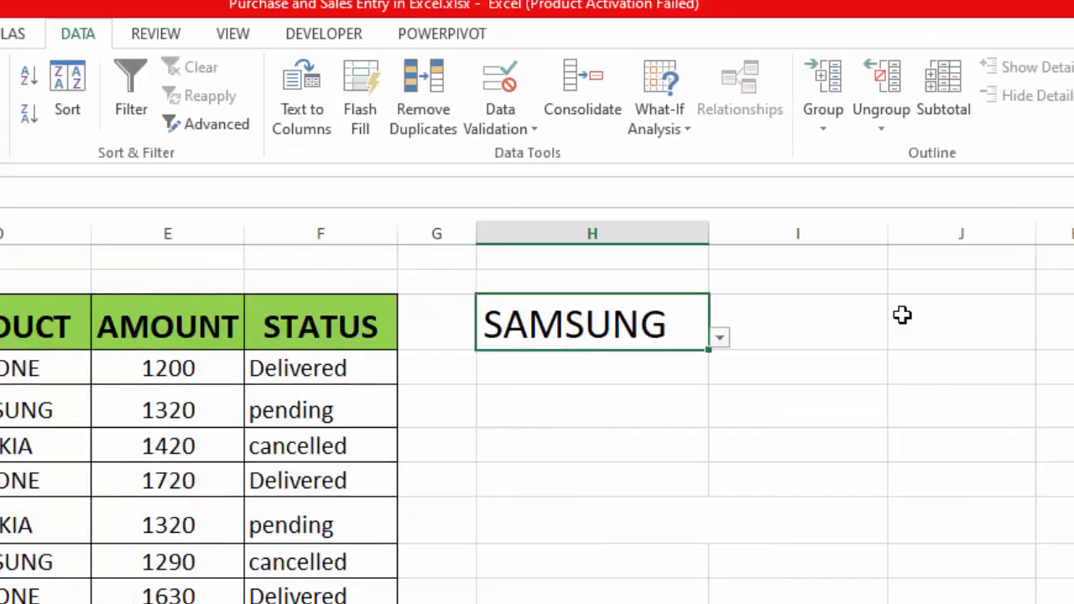
- Add a data validation list to cell J3 with the entries Delivered, Pending and Cancelled
{"action": "left_click", "coordinate": [1011, 245]}
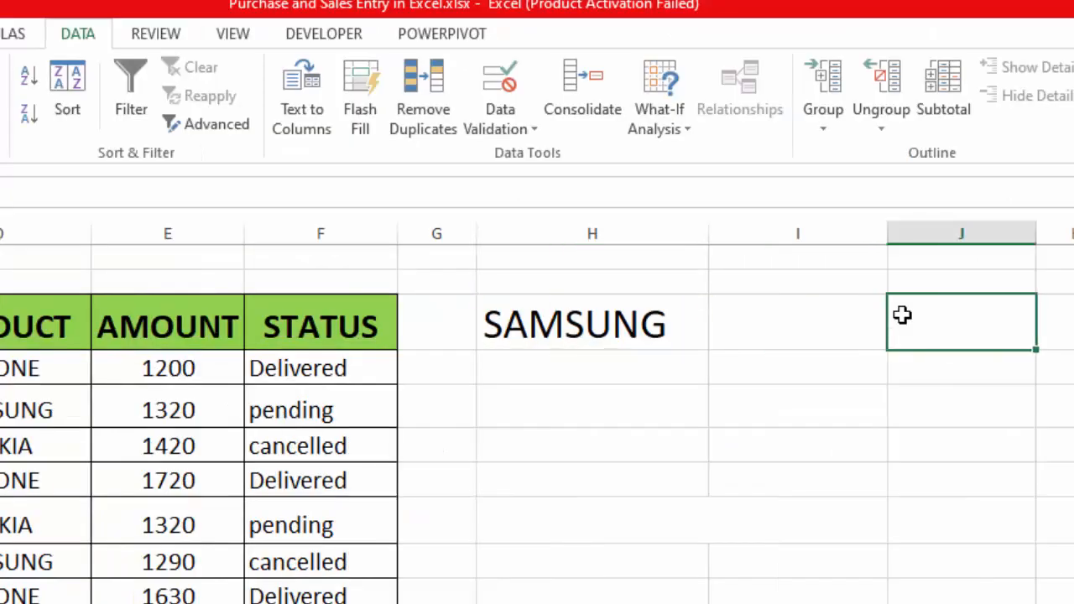
{"action": "left_click", "coordinate": [74, 36]}
{"action": "left_click", "coordinate": [502, 118]}
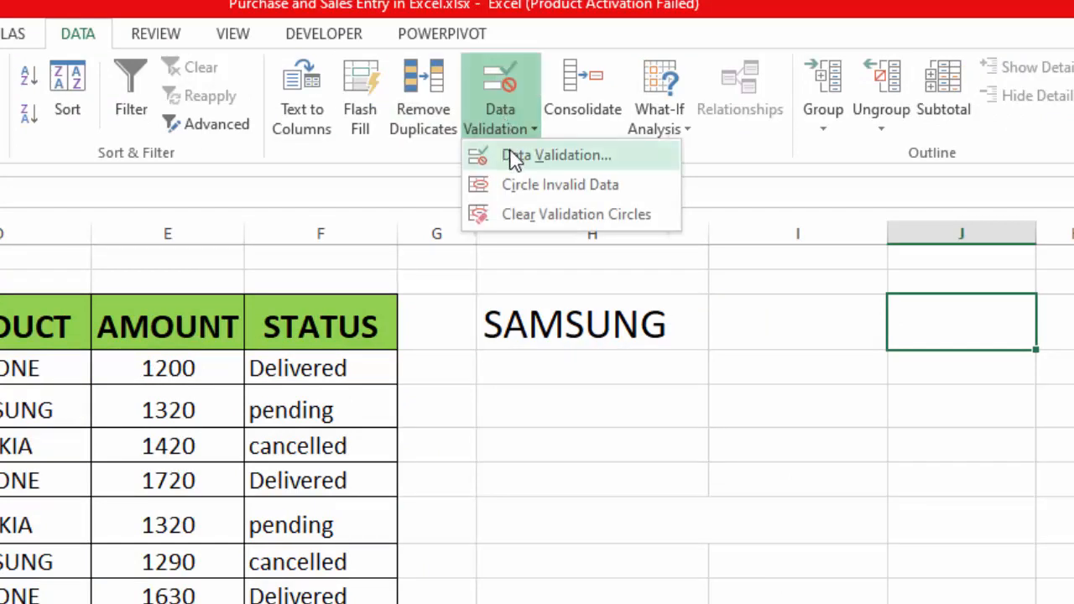
{"action": "left_click", "coordinate": [514, 156]}
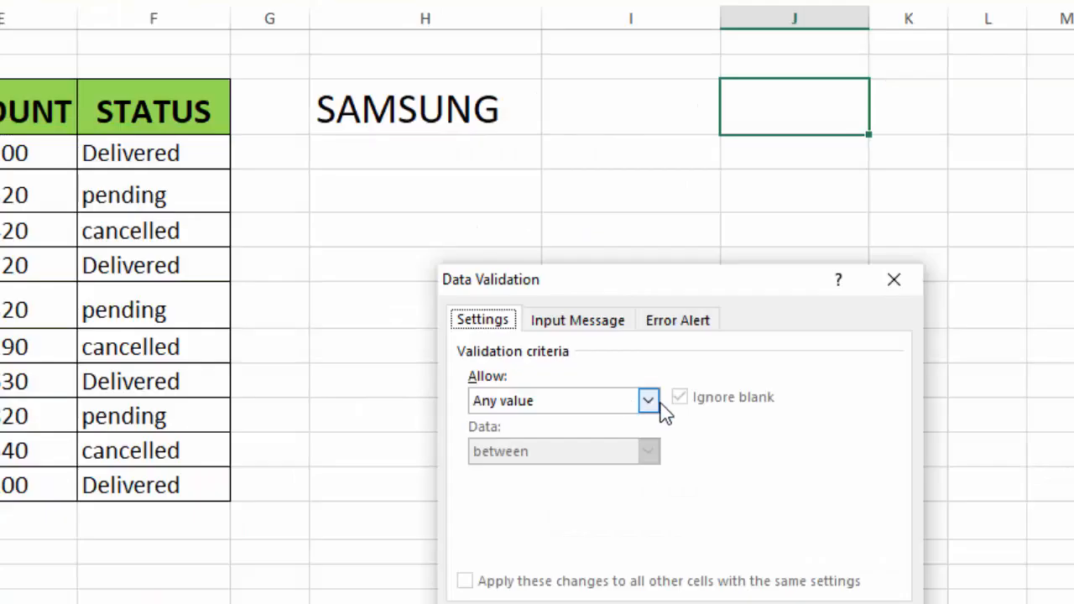
{"action": "left_click", "coordinate": [659, 403]}
{"action": "left_click", "coordinate": [531, 473]}
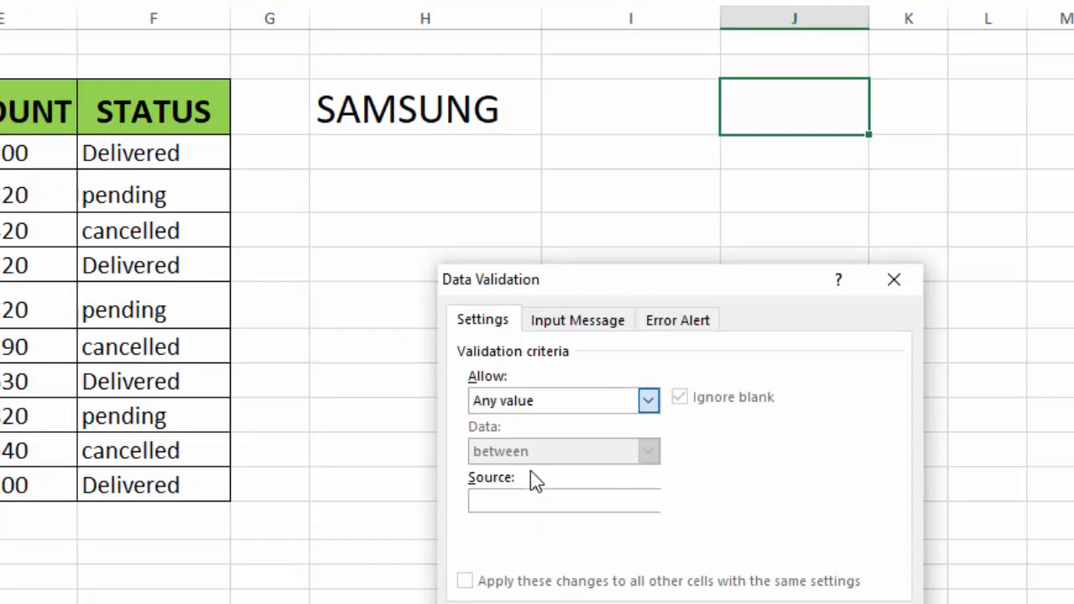
{"action": "left_click", "coordinate": [526, 502]}
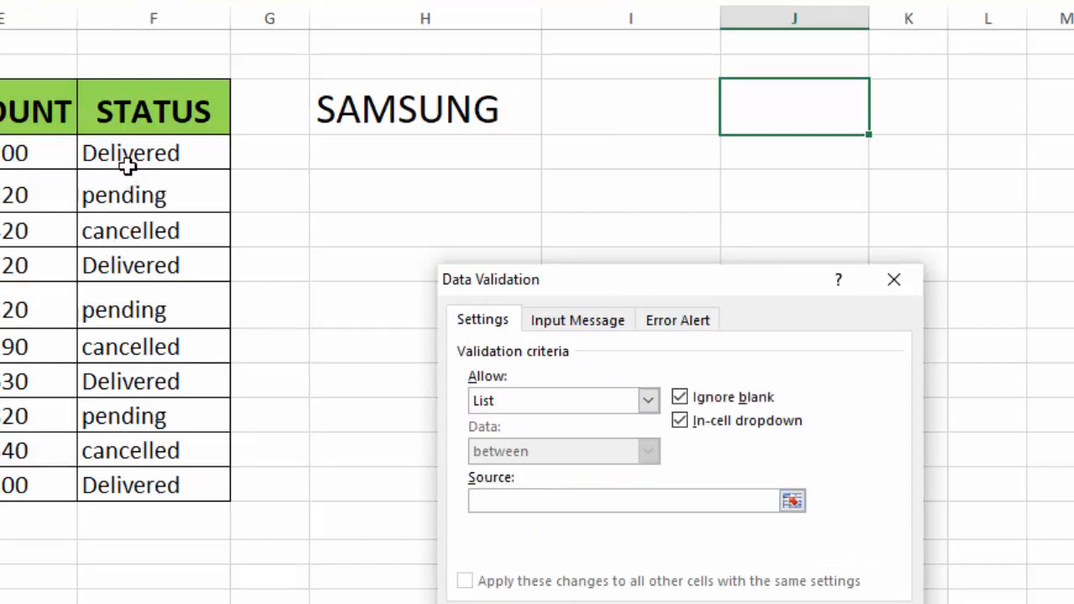
{"action": "type", "text": "Deli"}
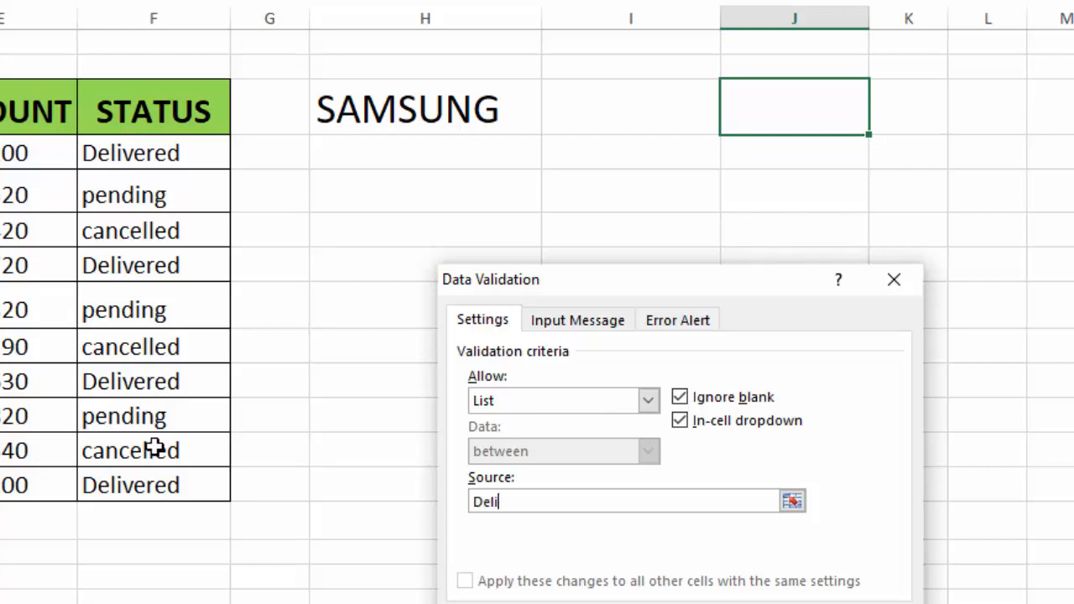
{"action": "type", "text": "vered,Pending,"}
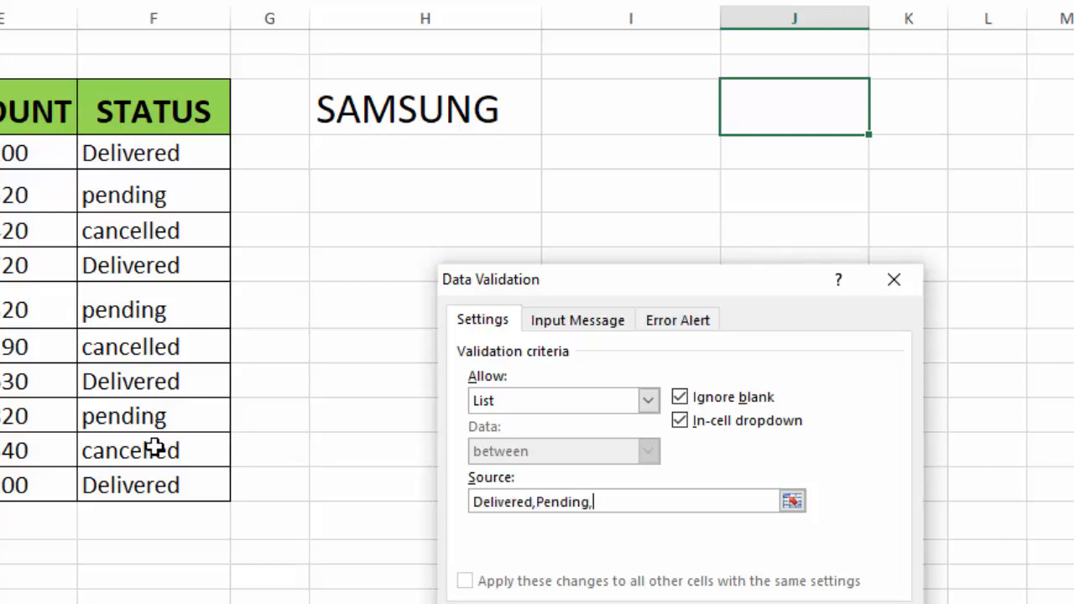
{"action": "type", "text": "Cancelled"}
{"action": "key", "text": "Return"}
- Choose Delivered from the status drop-down in J3
{"action": "left_click", "coordinate": [880, 123]}
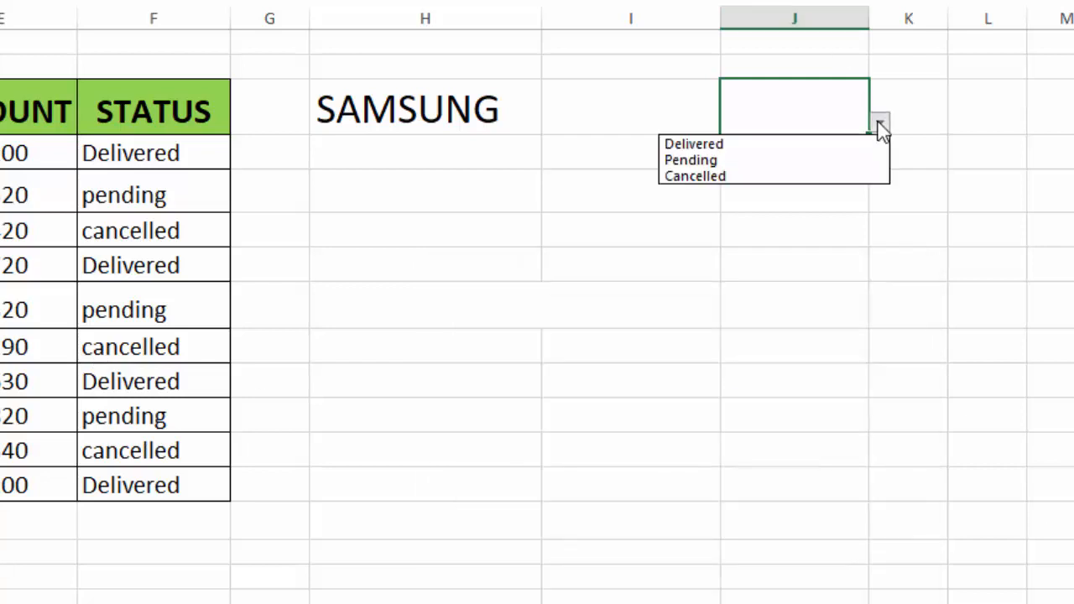
{"action": "left_click", "coordinate": [806, 143]}
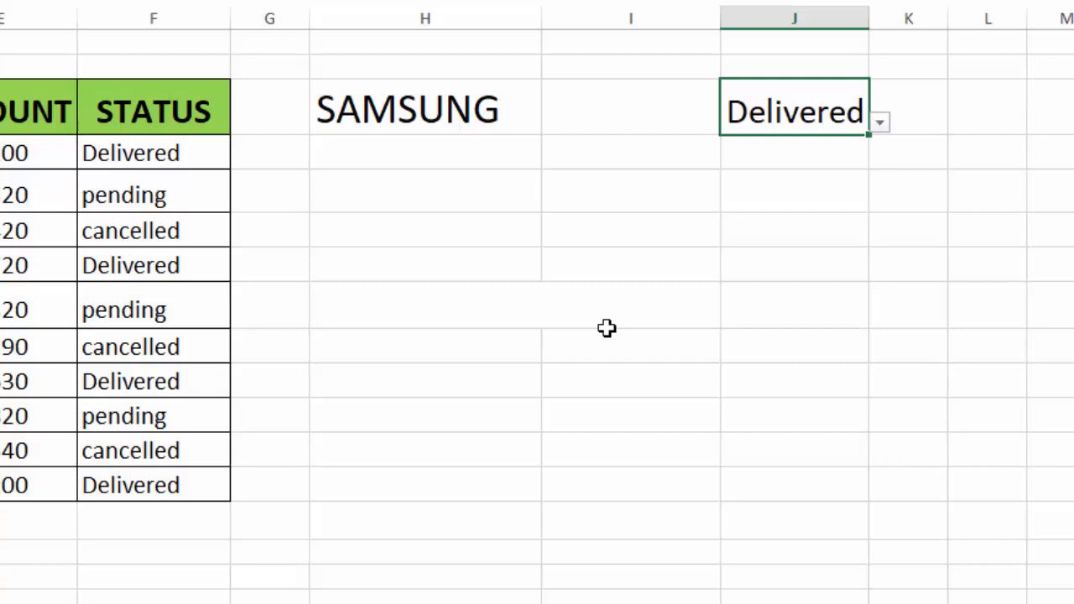
{"action": "left_click", "coordinate": [881, 124]}
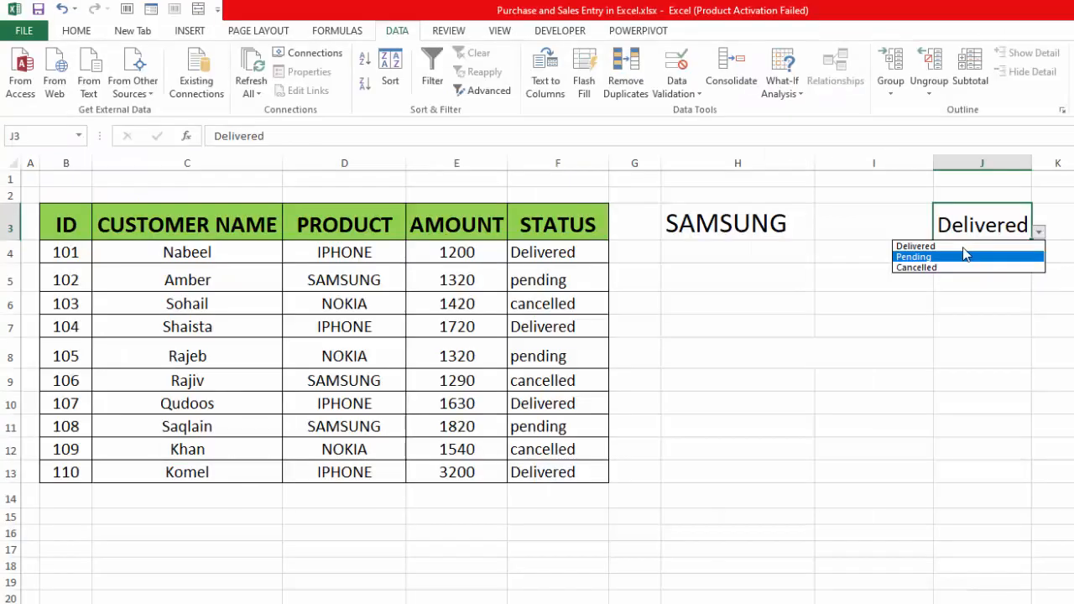
{"action": "left_click", "coordinate": [561, 256]}
{"action": "left_click", "coordinate": [560, 256]}
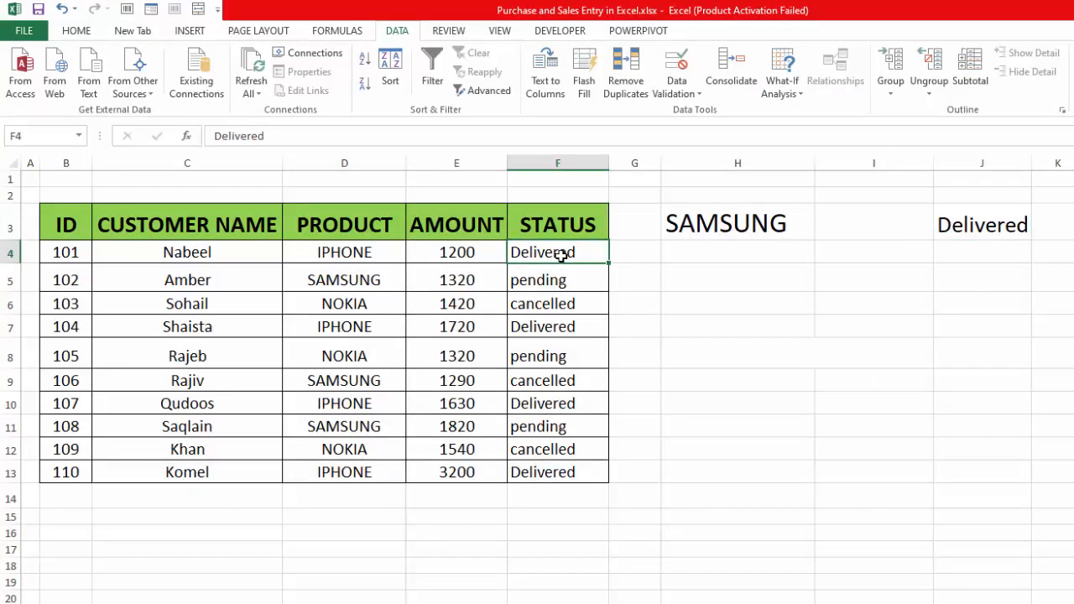
{"action": "left_click", "coordinate": [965, 223]}
- Highlight STATUS cells F4:F13 containing the text in =$J$3 with Light Red Fill with Dark Red Text, using conditional formatting
{"action": "left_click_drag", "start_coordinate": [563, 252], "coordinate": [572, 467]}
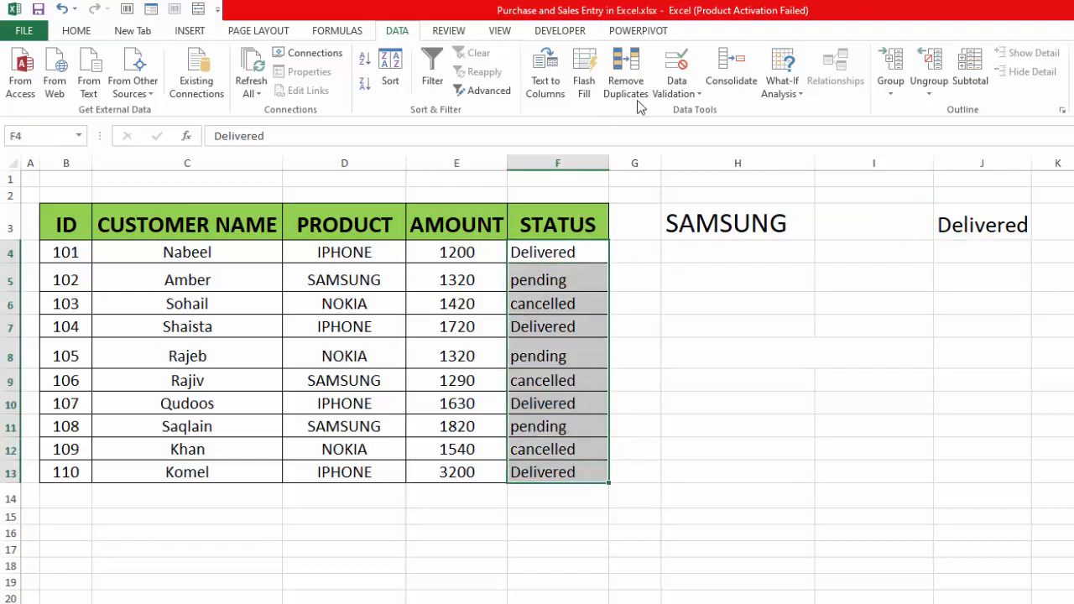
{"action": "left_click", "coordinate": [76, 31]}
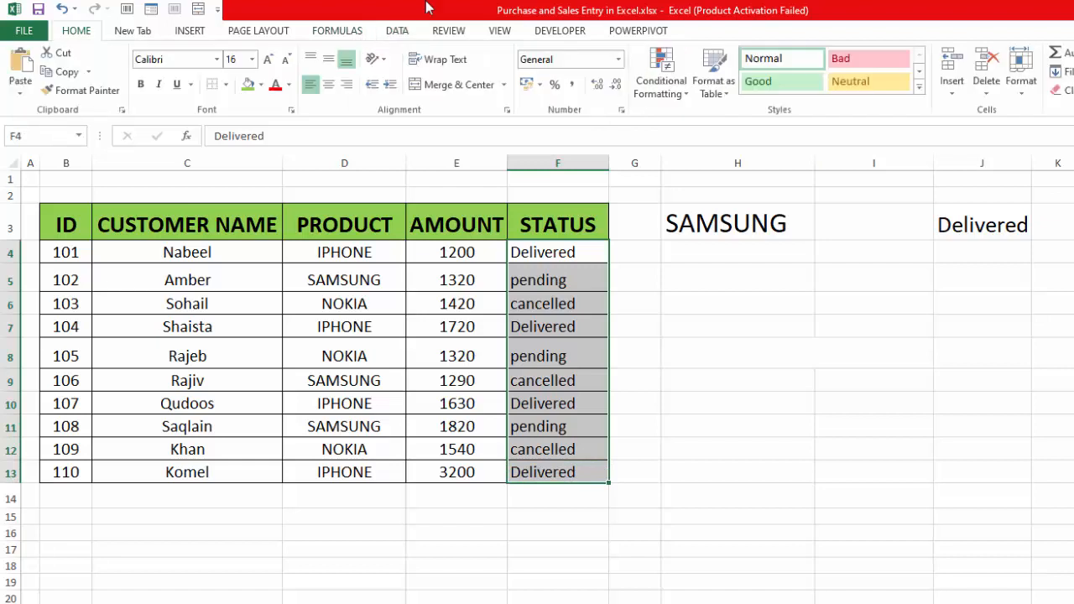
{"action": "left_click", "coordinate": [665, 92]}
{"action": "mouse_move", "coordinate": [716, 119]}
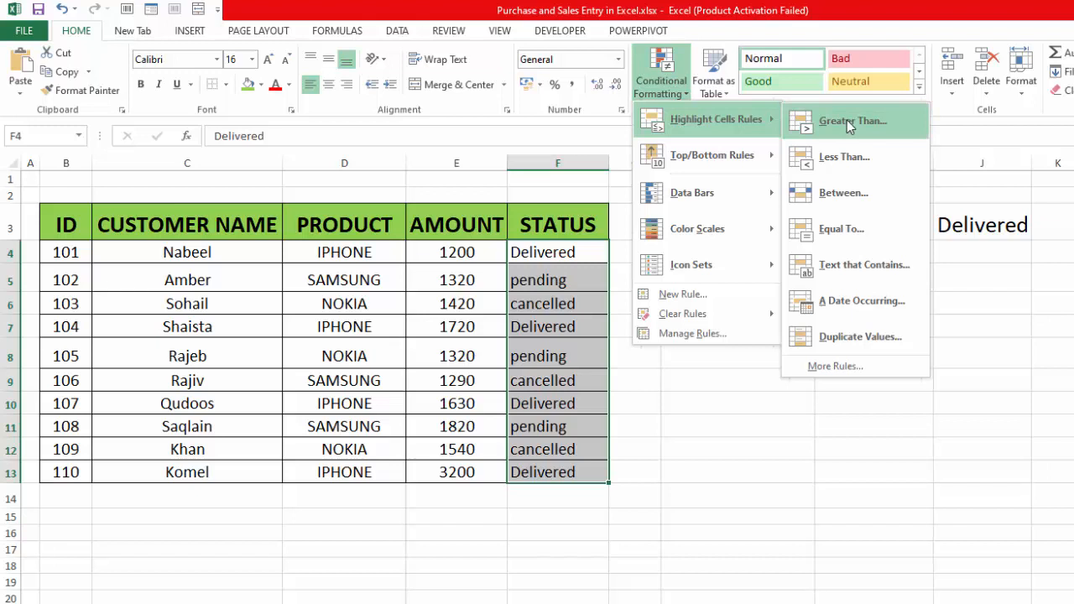
{"action": "left_click", "coordinate": [851, 267]}
{"action": "key", "text": "BackSpace"}
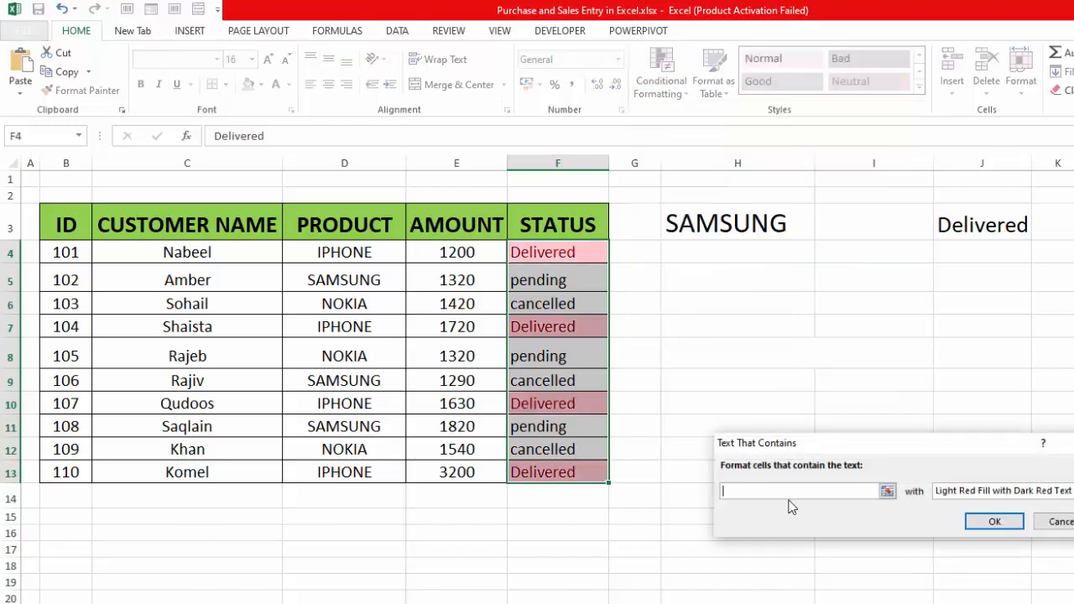
{"action": "type", "text": "="}
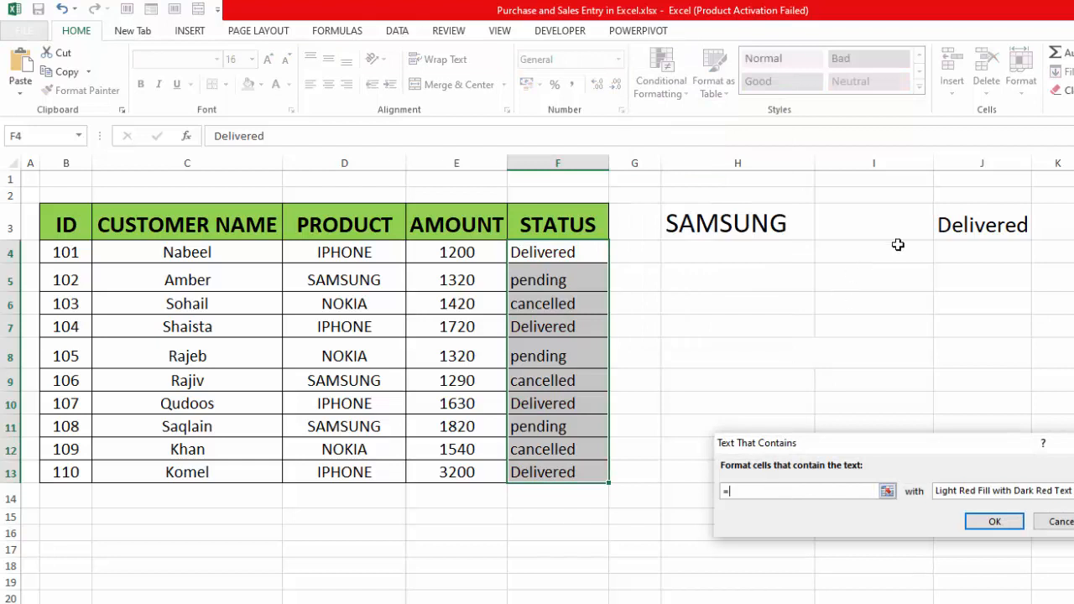
{"action": "left_click", "coordinate": [955, 225]}
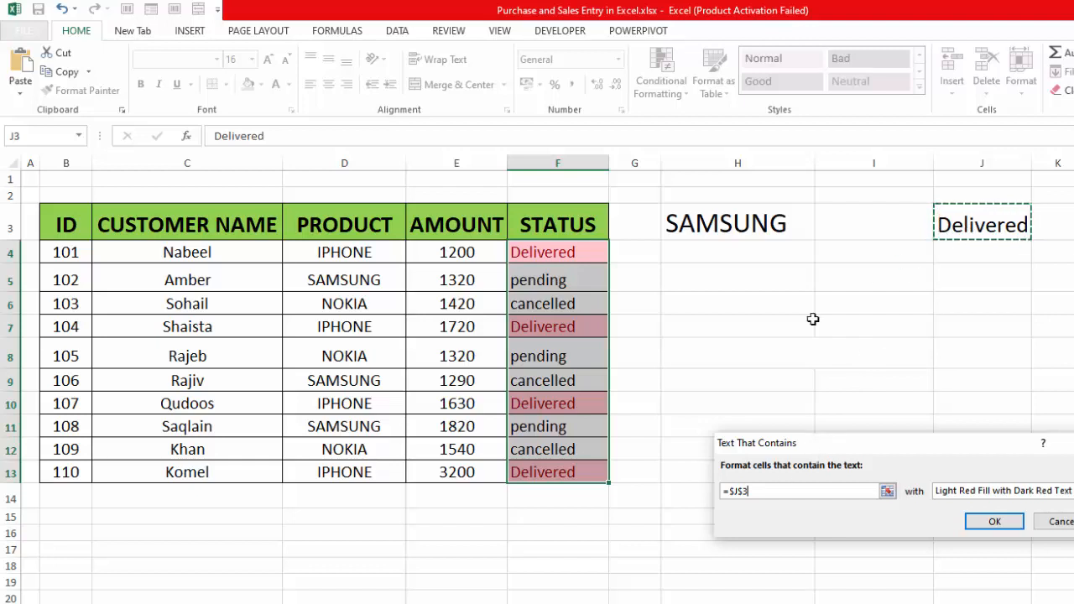
{"action": "left_click", "coordinate": [991, 522]}
{"action": "left_click", "coordinate": [969, 355]}
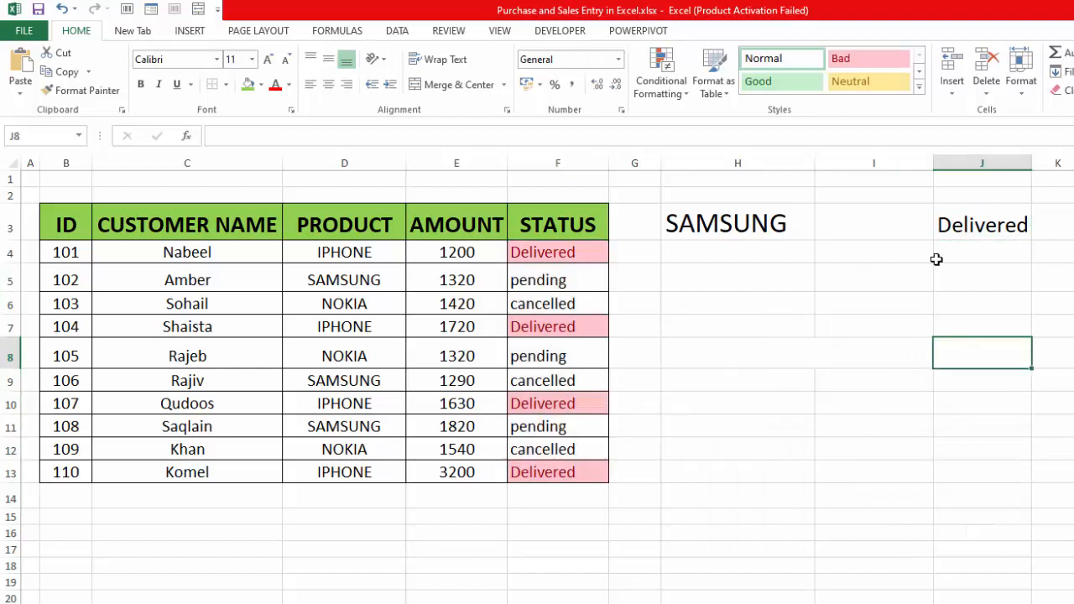
- Test the status highlighting by switching the J3 drop-down to Pending and then to Cancelled
{"action": "left_click", "coordinate": [978, 225]}
{"action": "left_click", "coordinate": [1039, 232]}
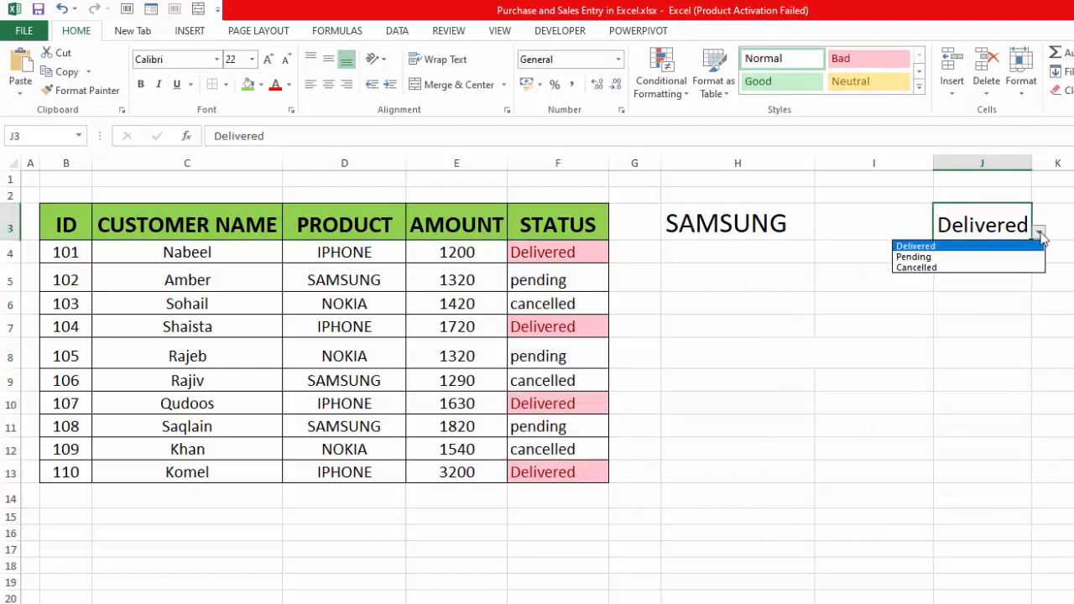
{"action": "left_click", "coordinate": [979, 254]}
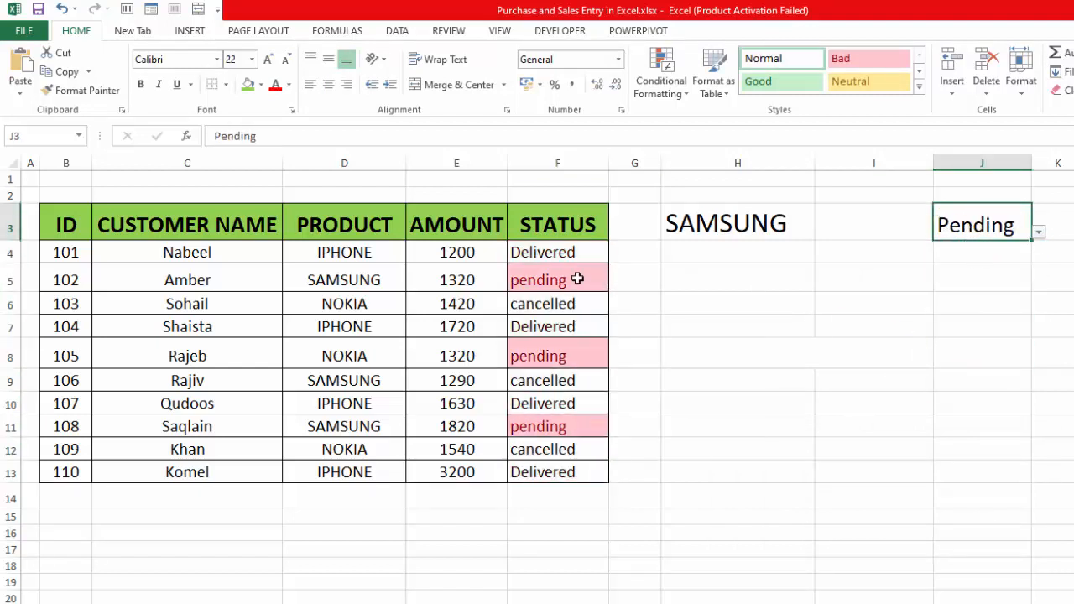
{"action": "left_click", "coordinate": [1039, 233]}
{"action": "left_click", "coordinate": [980, 267]}
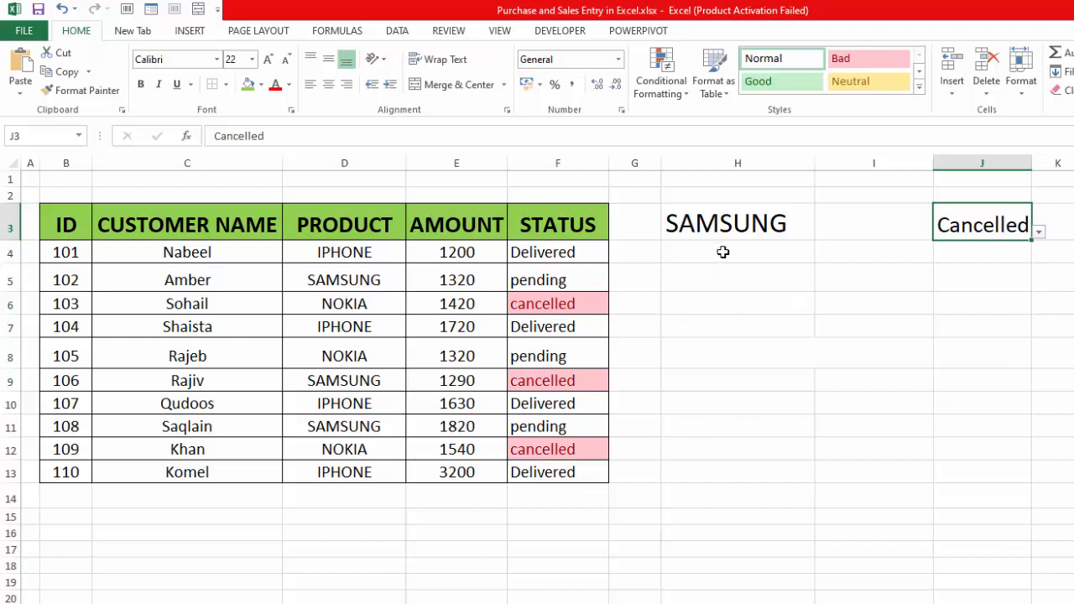
- Choose IPHONE from the product drop-down in H3
{"action": "left_click", "coordinate": [720, 223]}
{"action": "left_click", "coordinate": [823, 233]}
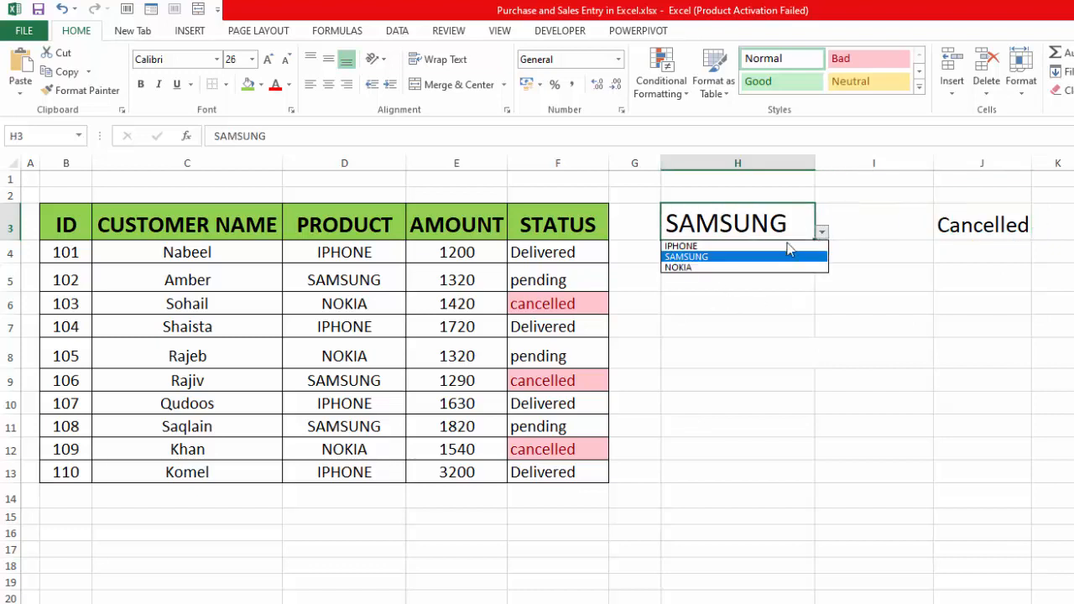
{"action": "left_click", "coordinate": [774, 255]}
{"action": "left_click", "coordinate": [754, 273]}
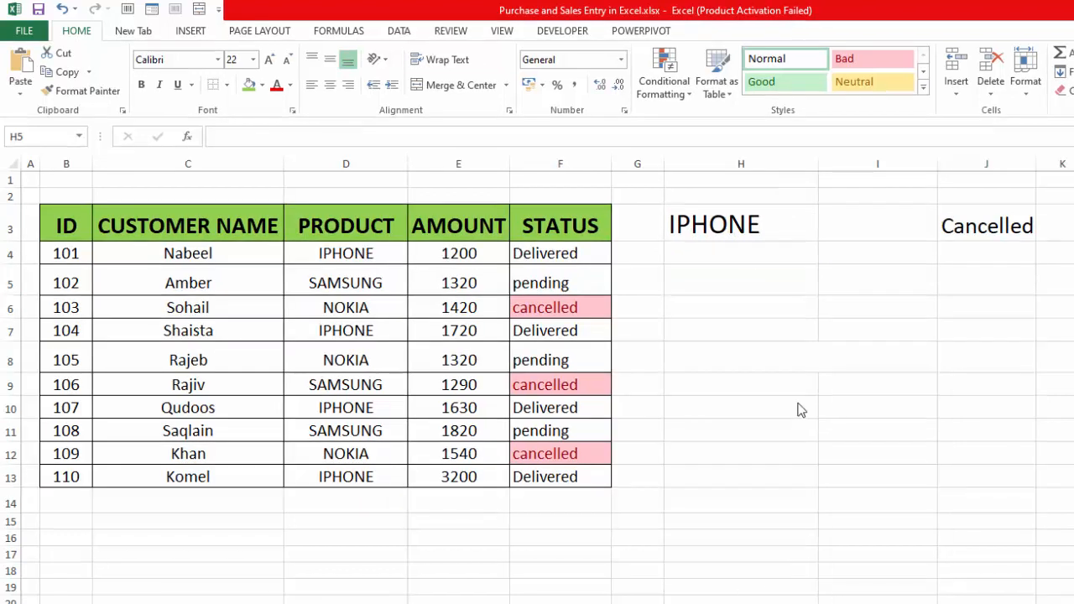
- Begin a formula in H5 with =SUM(COUNTIFS($D$4:$D$13,H3, using the PRODUCT column as the first criteria range
{"action": "left_click", "coordinate": [726, 287]}
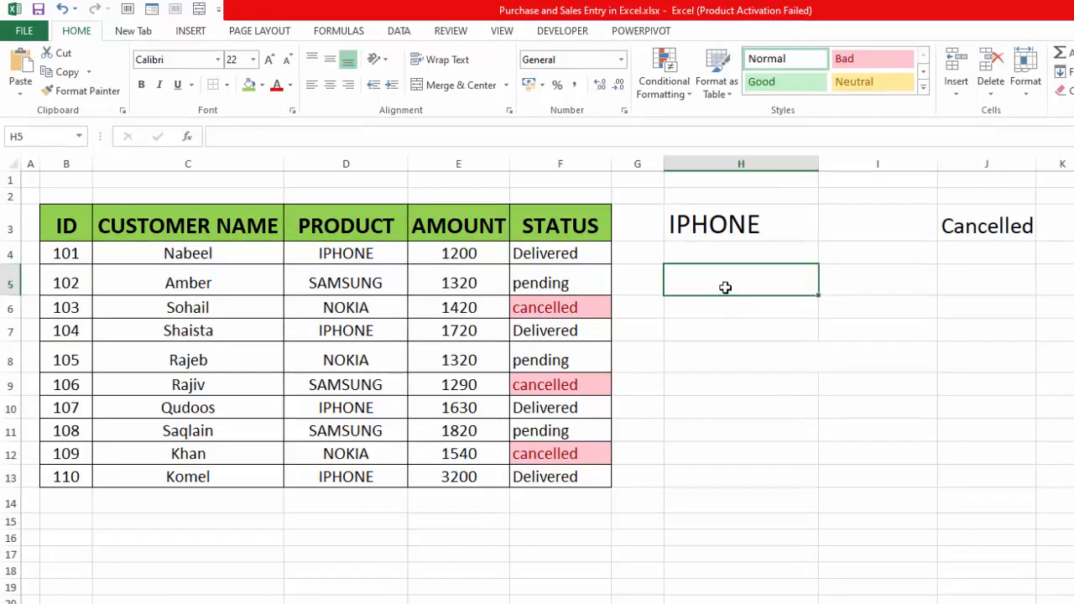
{"action": "type", "text": "=SUM("}
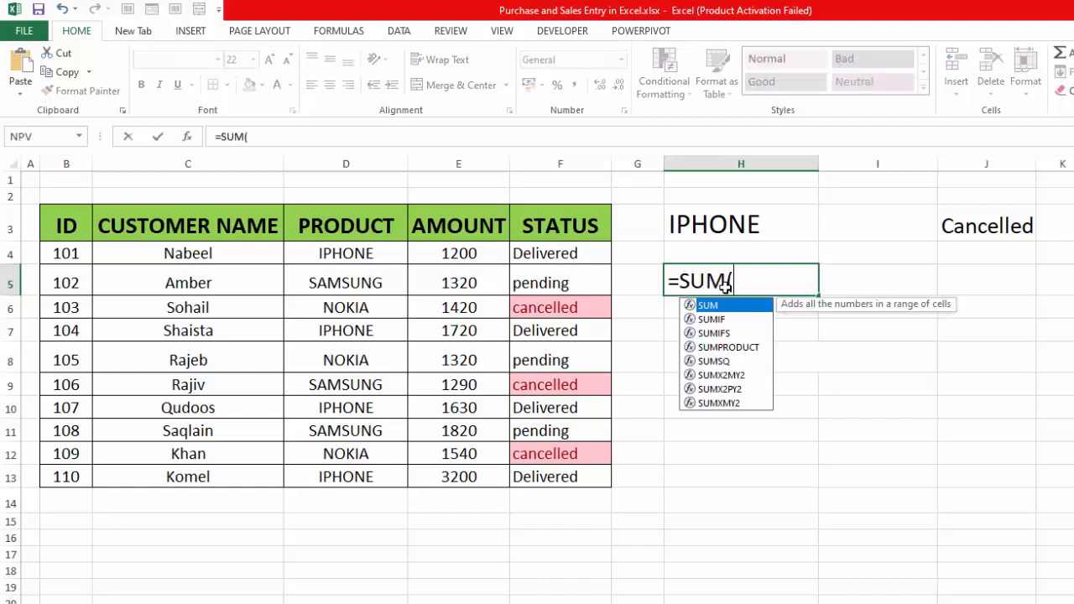
{"action": "type", "text": "COUNTI"}
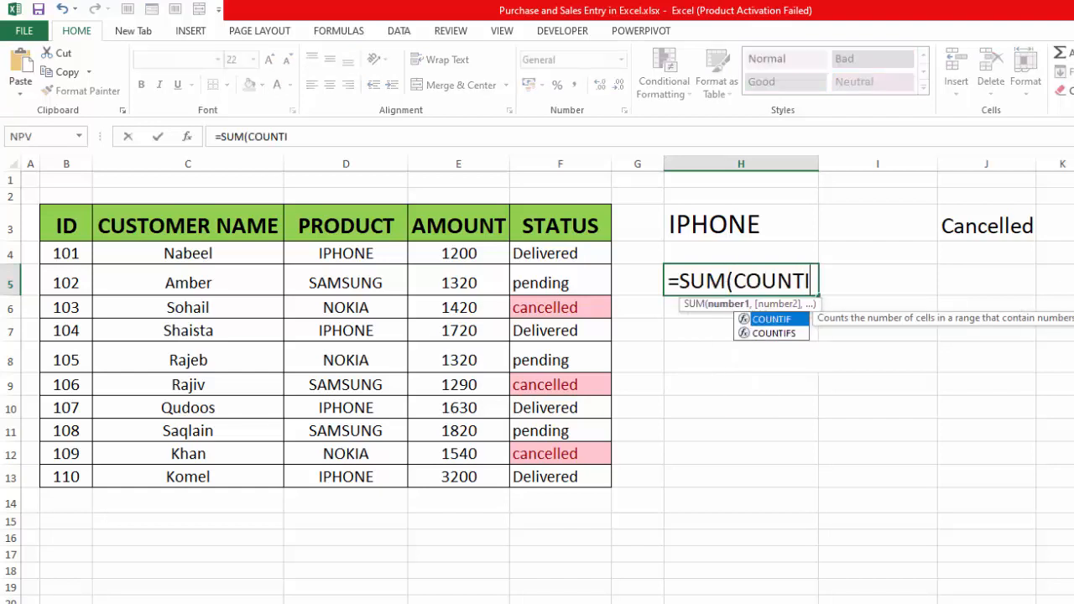
{"action": "type", "text": "FS("}
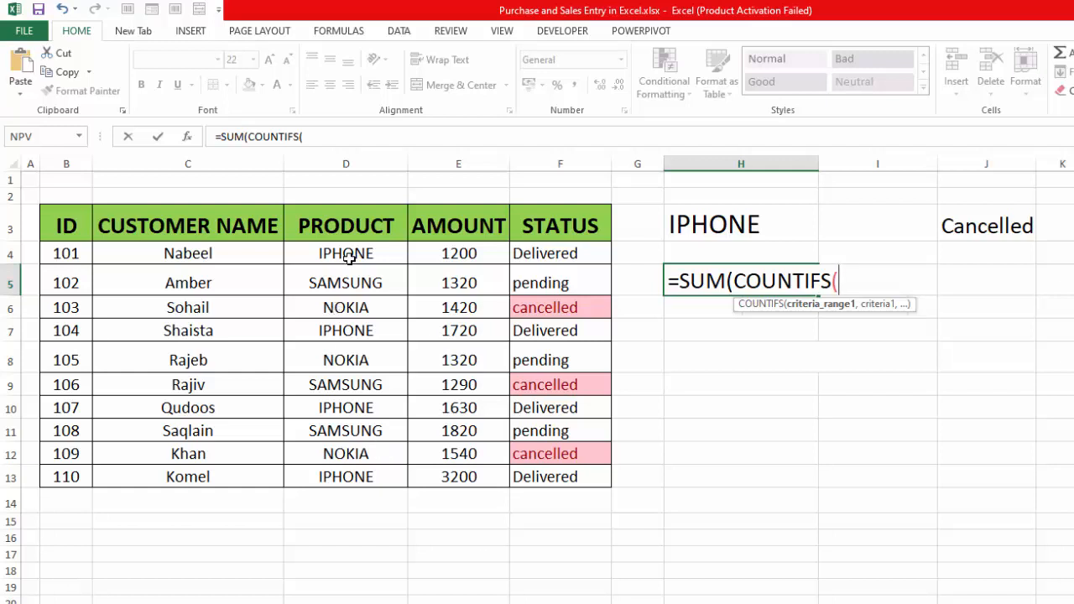
{"action": "left_click_drag", "start_coordinate": [349, 254], "coordinate": [357, 468]}
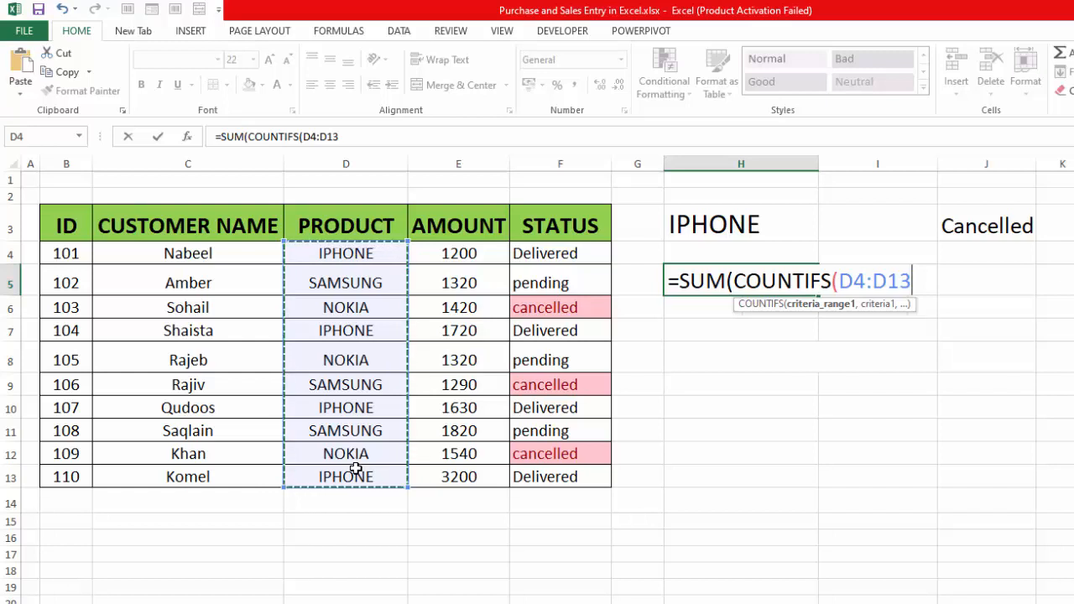
{"action": "key", "text": "F4"}
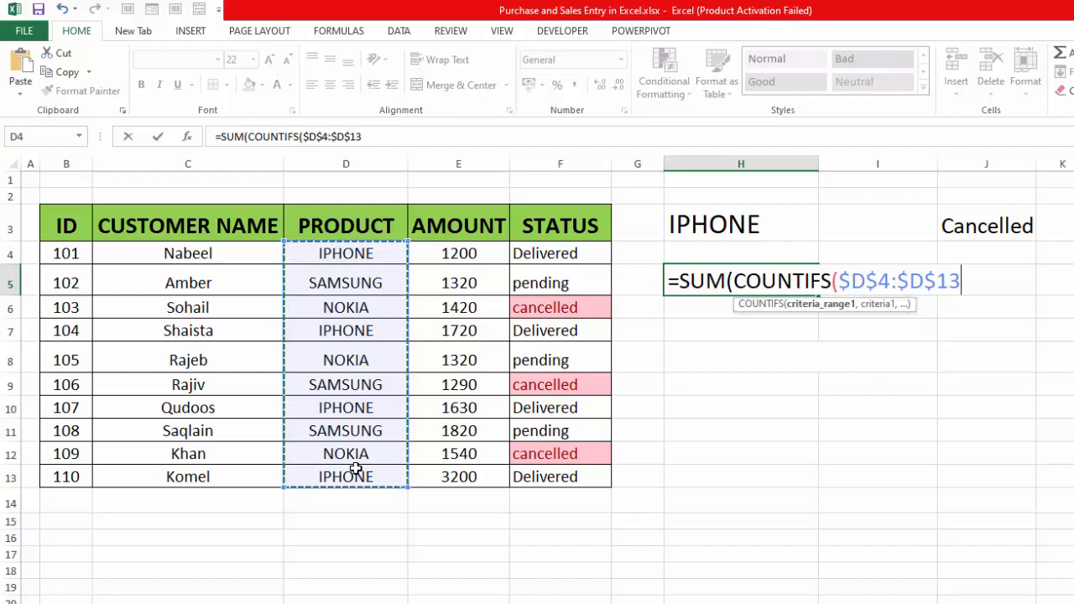
{"action": "type", "text": ","}
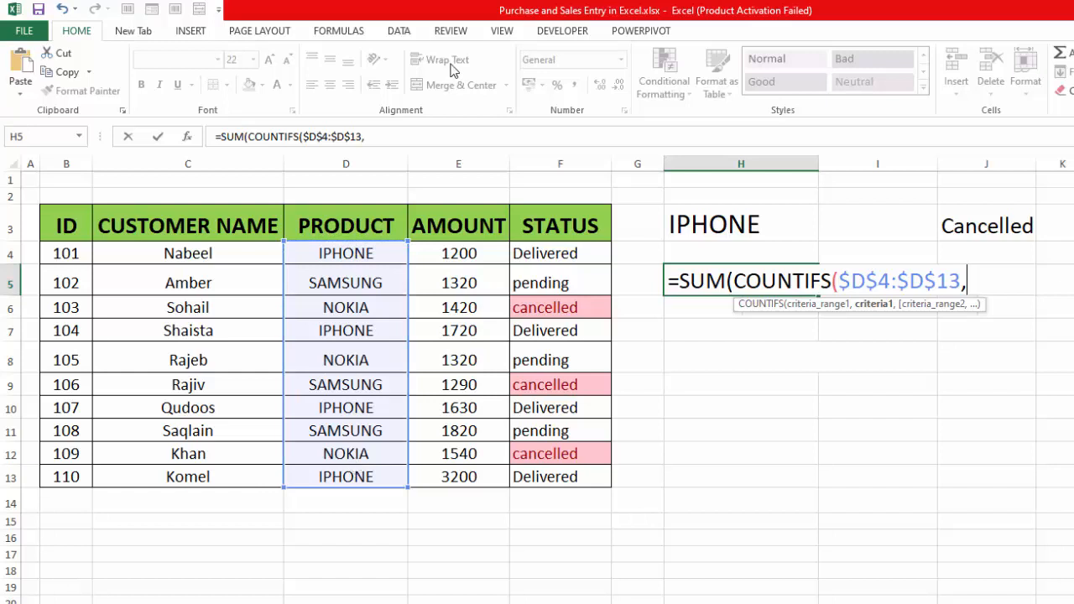
{"action": "left_click", "coordinate": [723, 222]}
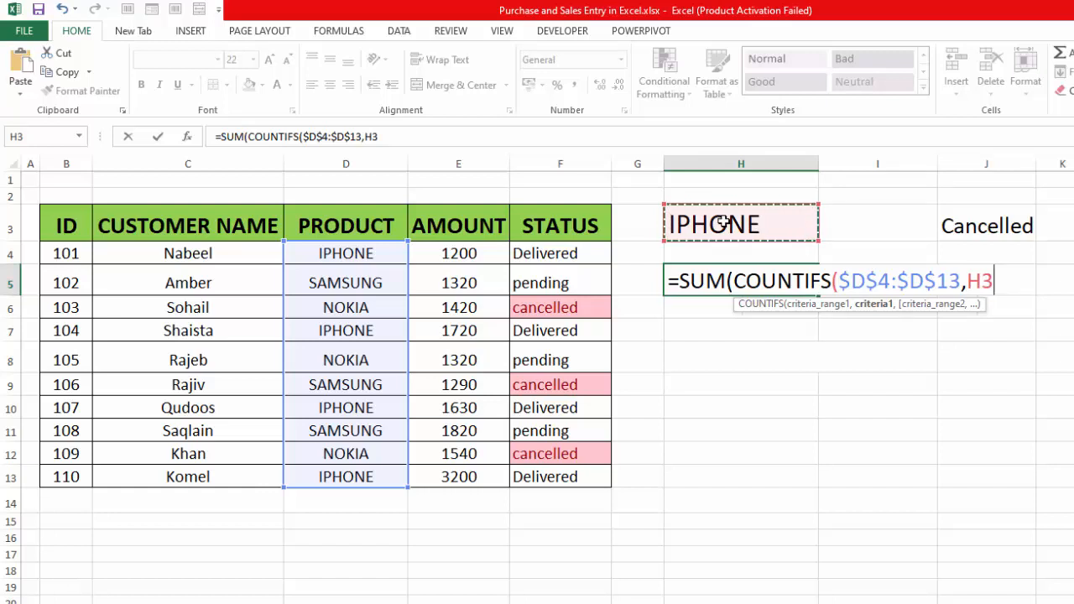
{"action": "type", "text": ","}
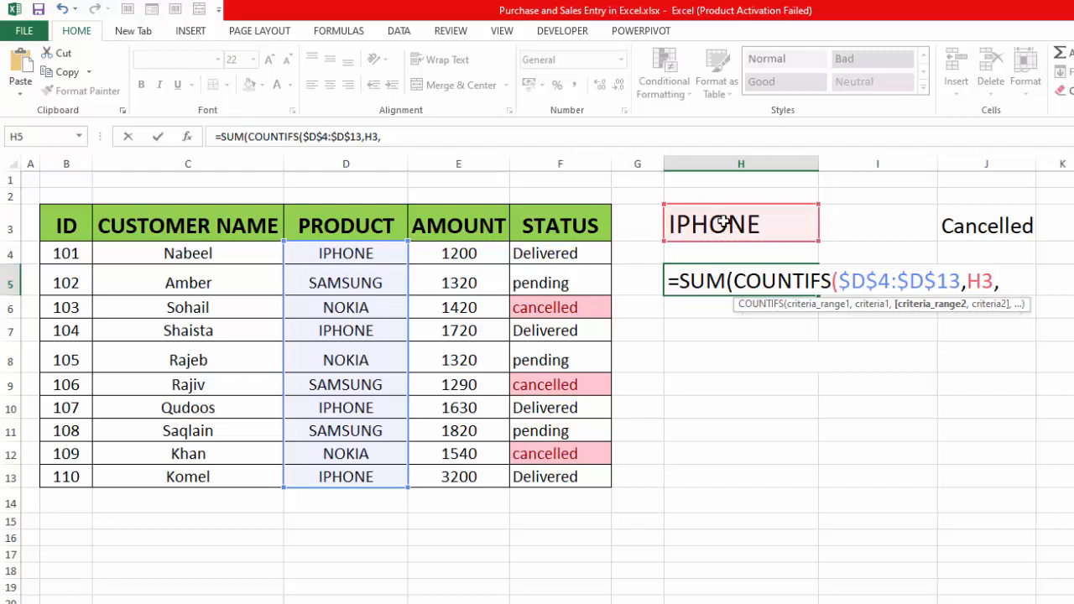
- Extend the COUNTIFS in H5 with the absolute STATUS range $F$4:$F$13 and J3 as its criterion
{"action": "left_click", "coordinate": [556, 251]}
{"action": "left_click_drag", "start_coordinate": [558, 276], "coordinate": [569, 475]}
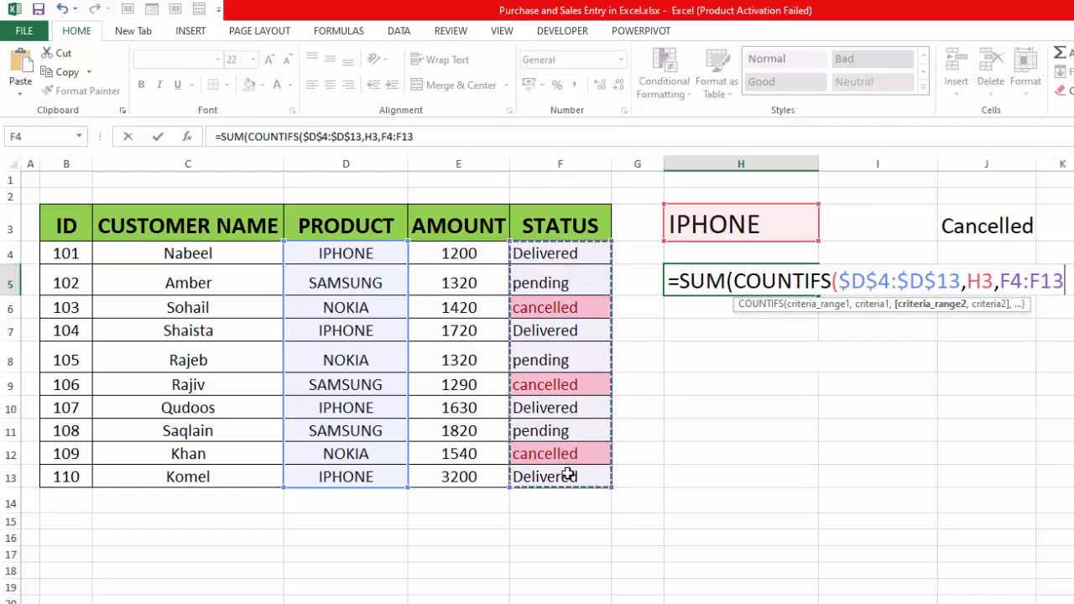
{"action": "key", "text": "F4"}
{"action": "type", "text": ","}
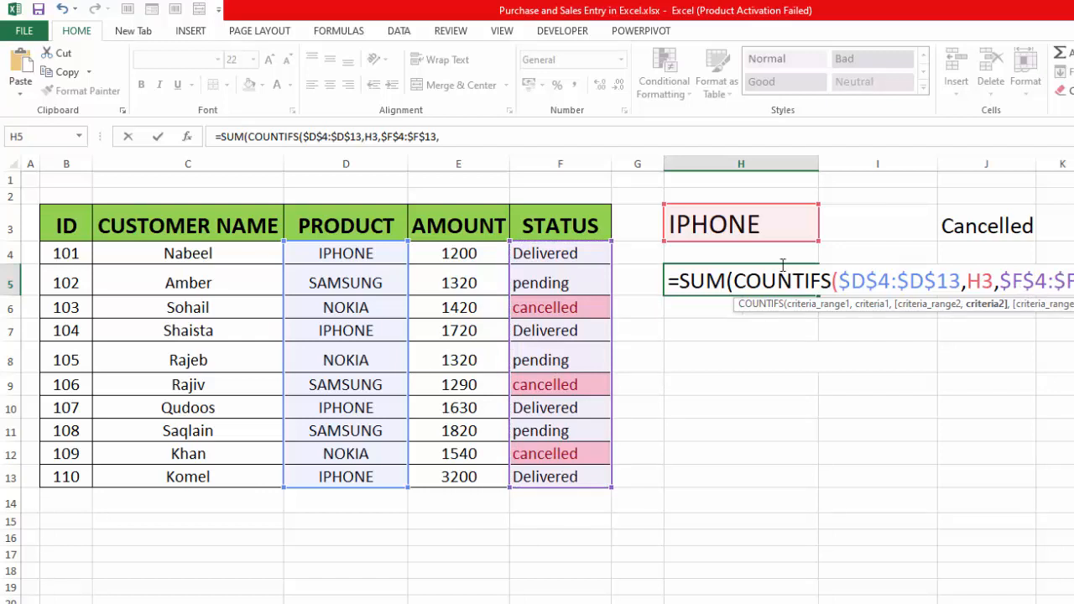
{"action": "left_click", "coordinate": [979, 220]}
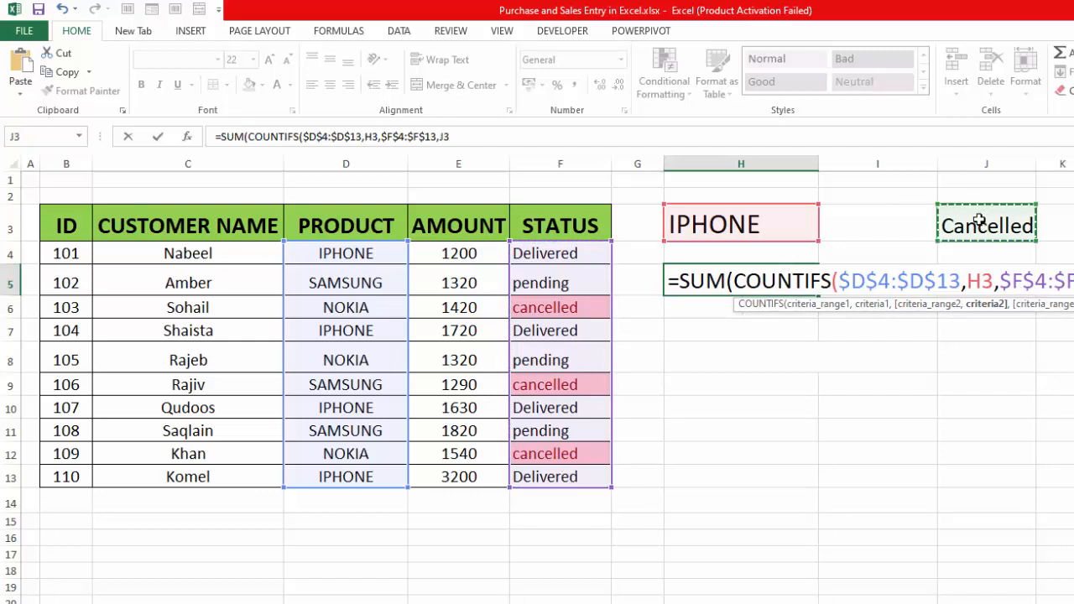
{"action": "type", "text": ","}
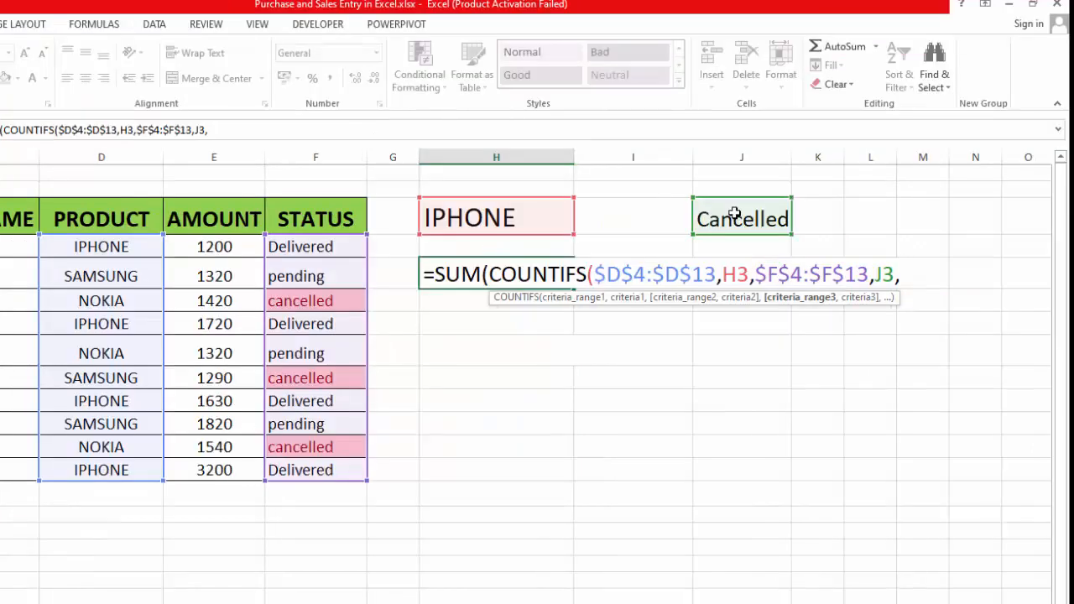
- Add the array {"Delivered","Pending","Cancelled"} to the COUNTIFS, close both parentheses and try to enter the H5 formula
{"action": "type", "text": "{\"Delivered\""}
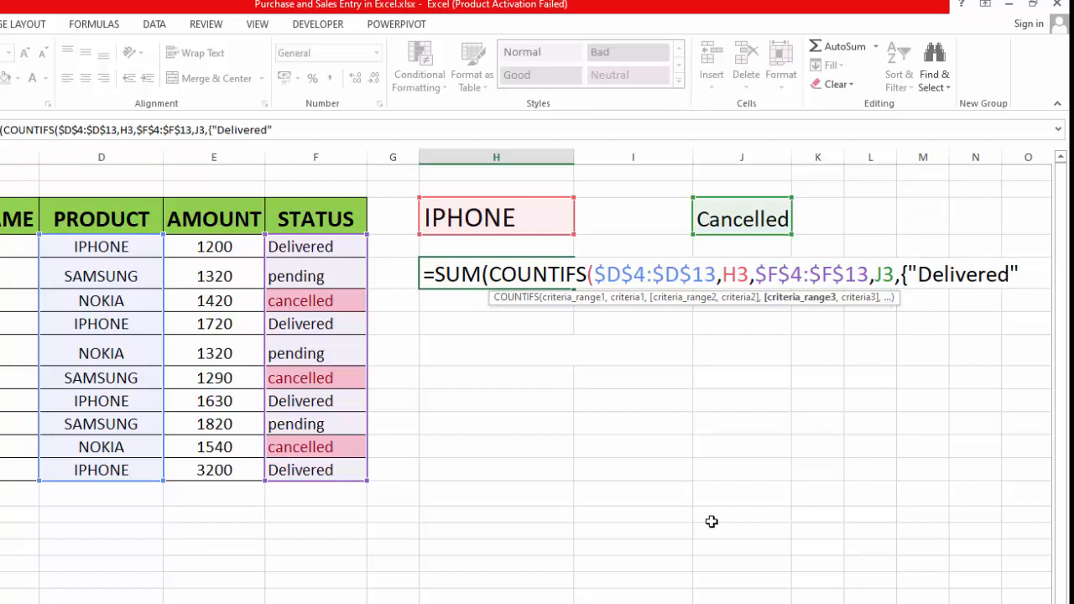
{"action": "type", "text": ",\"Pending\""}
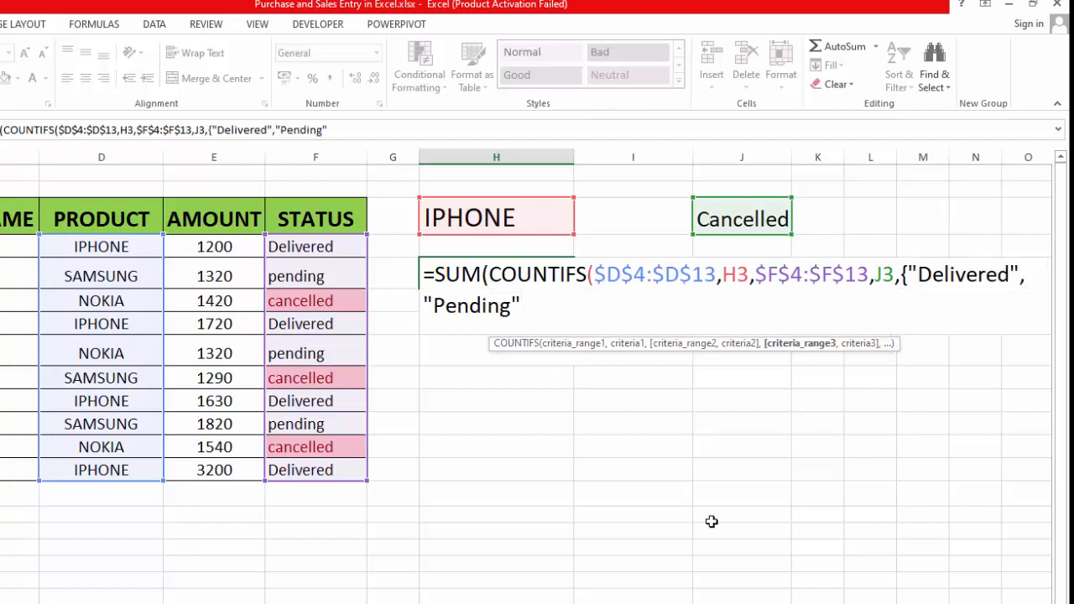
{"action": "type", "text": ",\"Cancelled"}
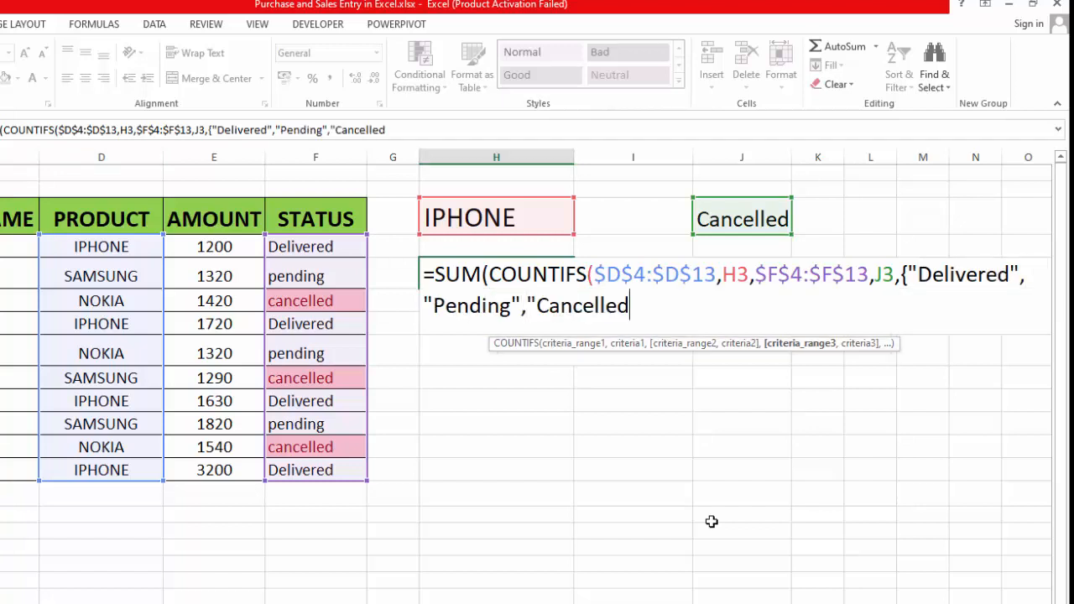
{"action": "type", "text": "\"}))"}
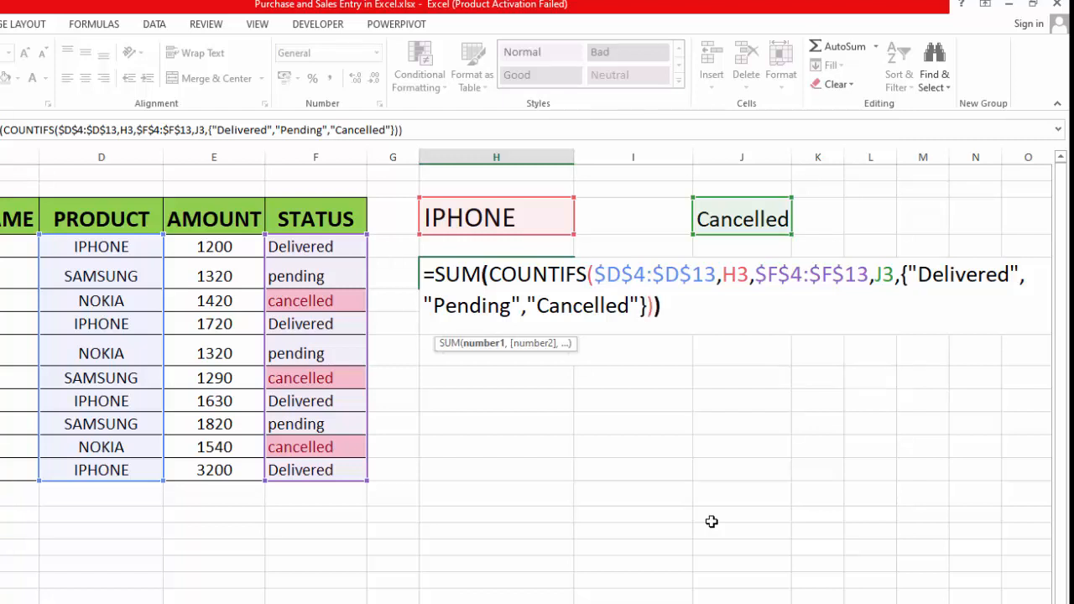
{"action": "key", "text": "Return"}
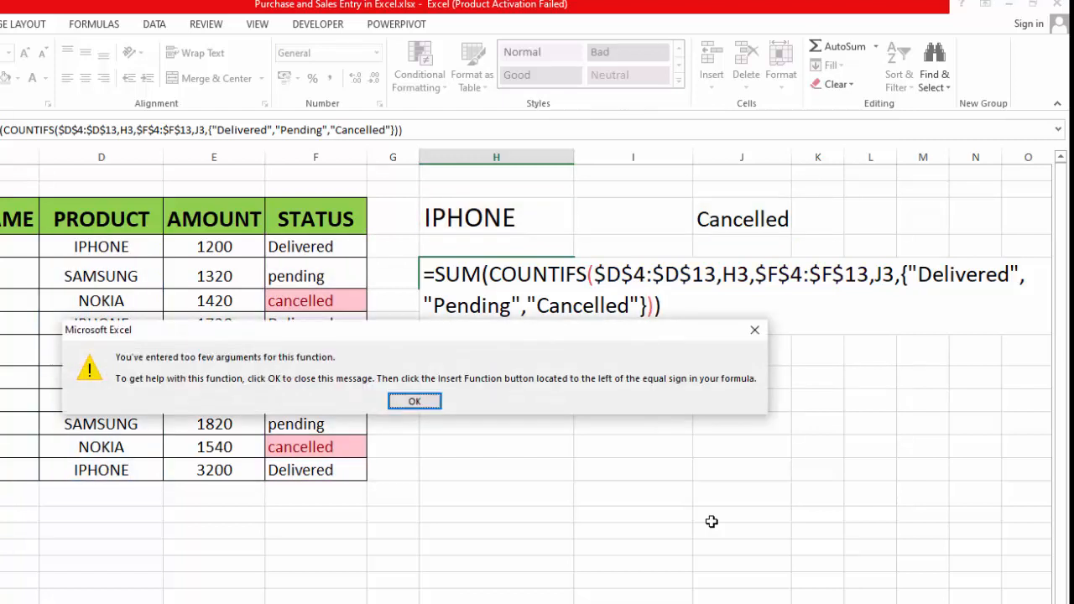
{"action": "left_click", "coordinate": [415, 401]}
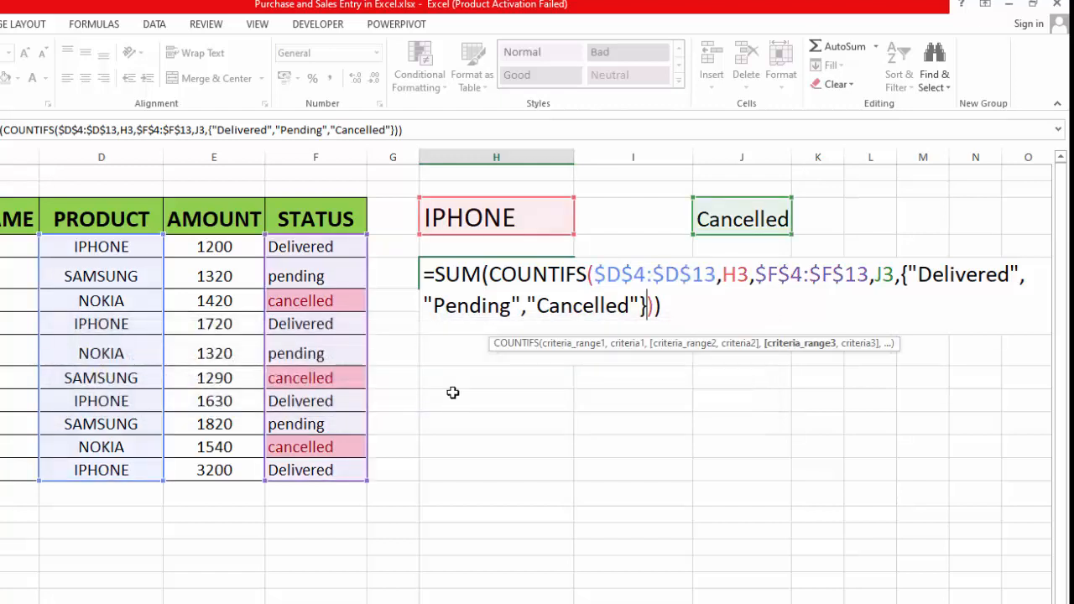
- Remove the J3 argument and enter H5 as =SUM(COUNTIFS($D$4:$D$13,H3,$F$4:$F$13,{"Delivered","Pending","Cancelled"}))
{"action": "key", "text": "Left"}
{"action": "key", "text": "Left"}
{"action": "key", "text": "Left"}
{"action": "key", "text": "Left"}
{"action": "key", "text": "Left"}
{"action": "key", "text": "Left"}
{"action": "key", "text": "Left"}
{"action": "key", "text": "Left"}
{"action": "key", "text": "Left"}
{"action": "key", "text": "Left"}
{"action": "key", "text": "Left"}
{"action": "key", "text": "Left"}
{"action": "key", "text": "Left"}
{"action": "key", "text": "Left"}
{"action": "key", "text": "Left"}
{"action": "key", "text": "Left"}
{"action": "key", "text": "Left"}
{"action": "key", "text": "Left"}
{"action": "key", "text": "Left"}
{"action": "key", "text": "Left"}
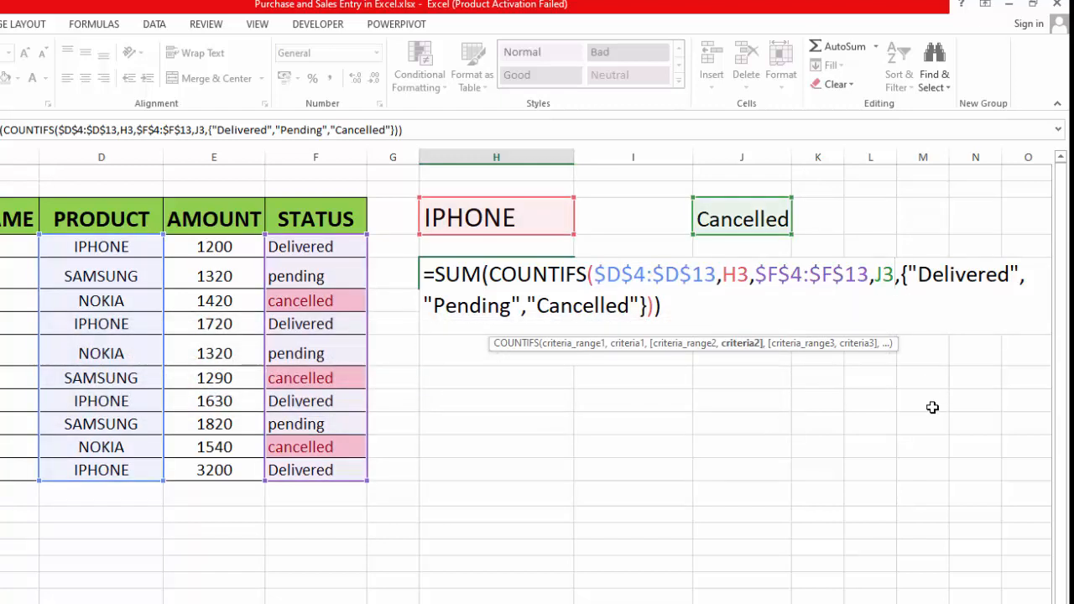
{"action": "key", "text": "BackSpace"}
{"action": "key", "text": "BackSpace"}
{"action": "key", "text": "BackSpace"}
{"action": "left_click", "coordinate": [690, 308]}
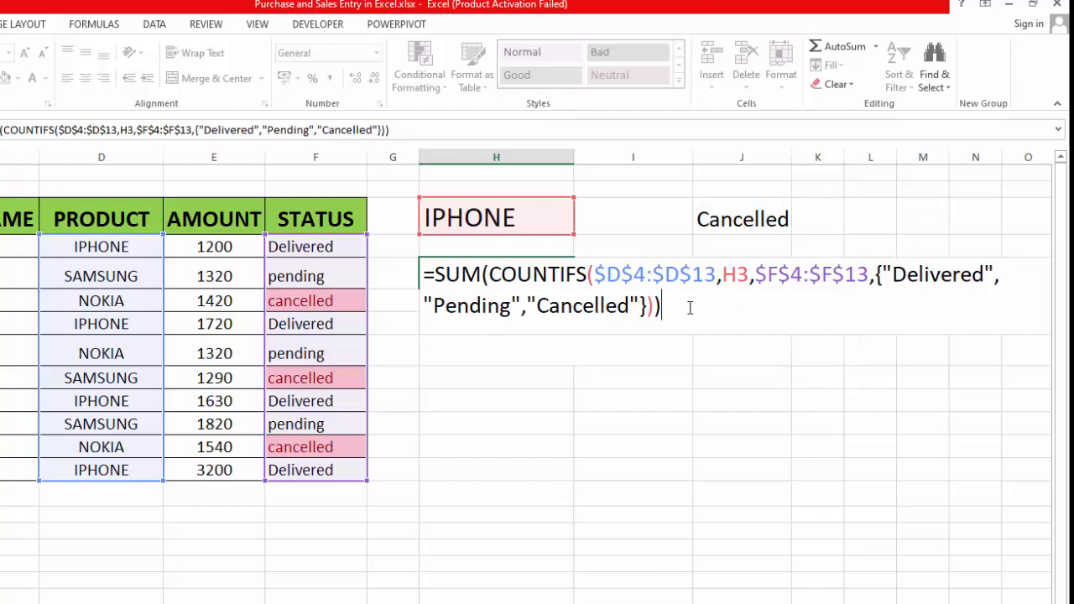
{"action": "key", "text": "Return"}
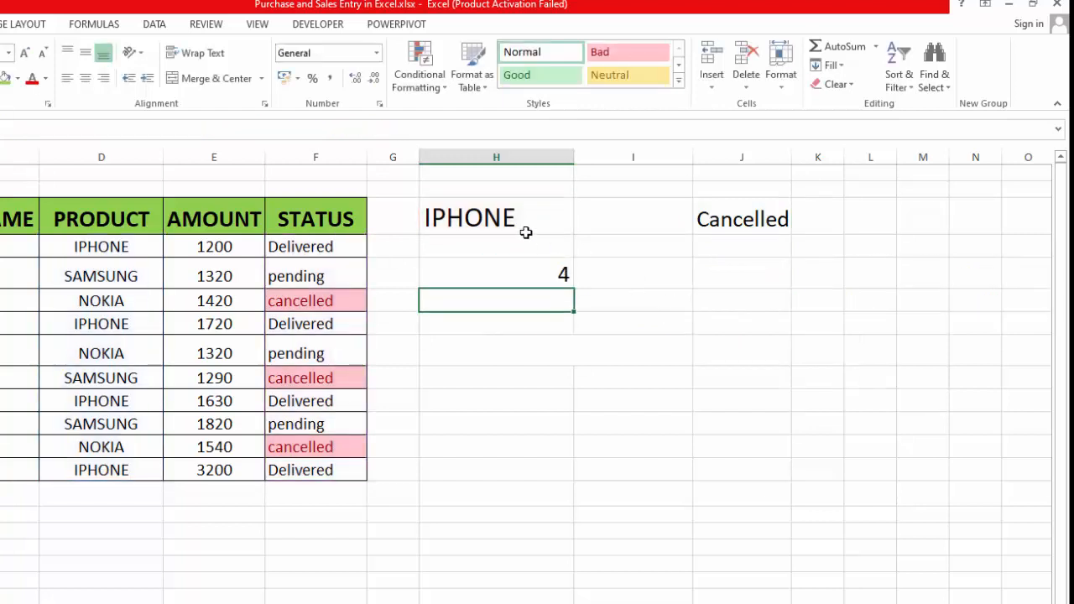
- Review the formula in H5 and check the STATUS cells of the IPHONE rows against its count
{"action": "left_click", "coordinate": [530, 264]}
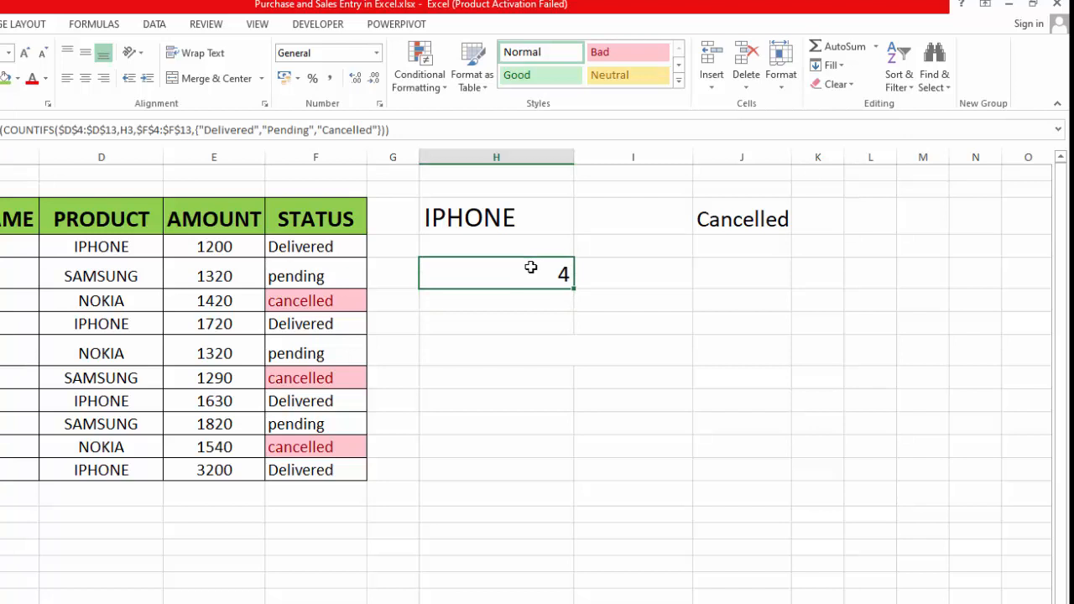
{"action": "double_click", "coordinate": [530, 267]}
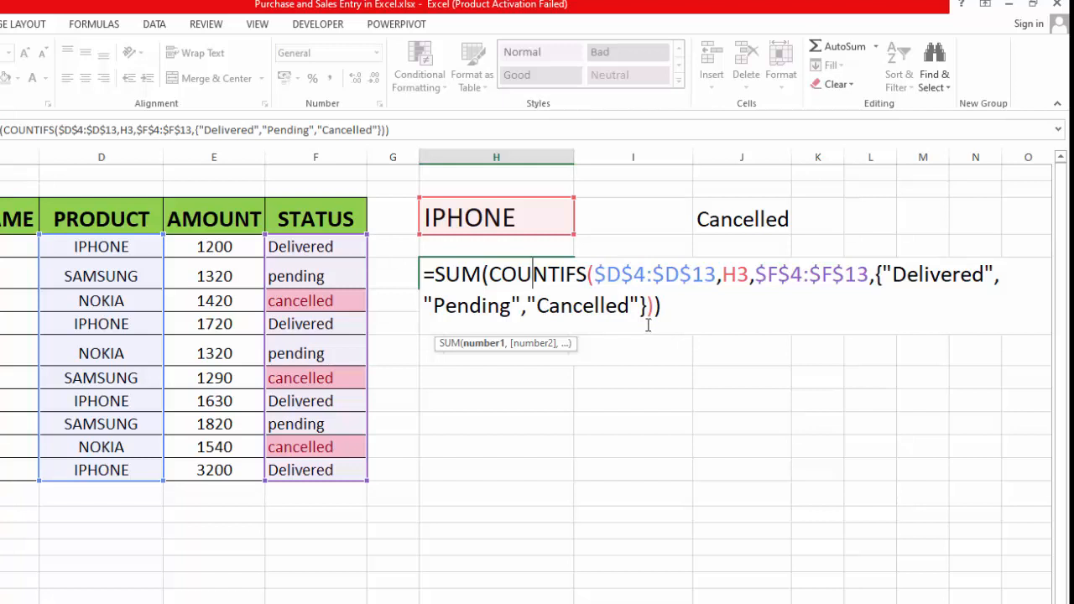
{"action": "left_click", "coordinate": [686, 304]}
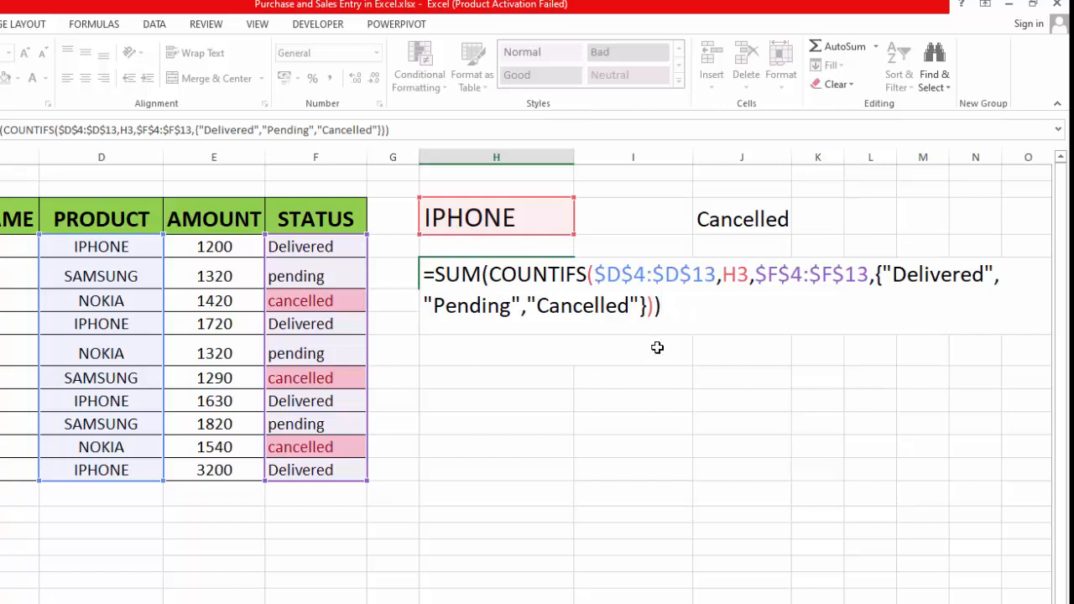
{"action": "key", "text": "Return"}
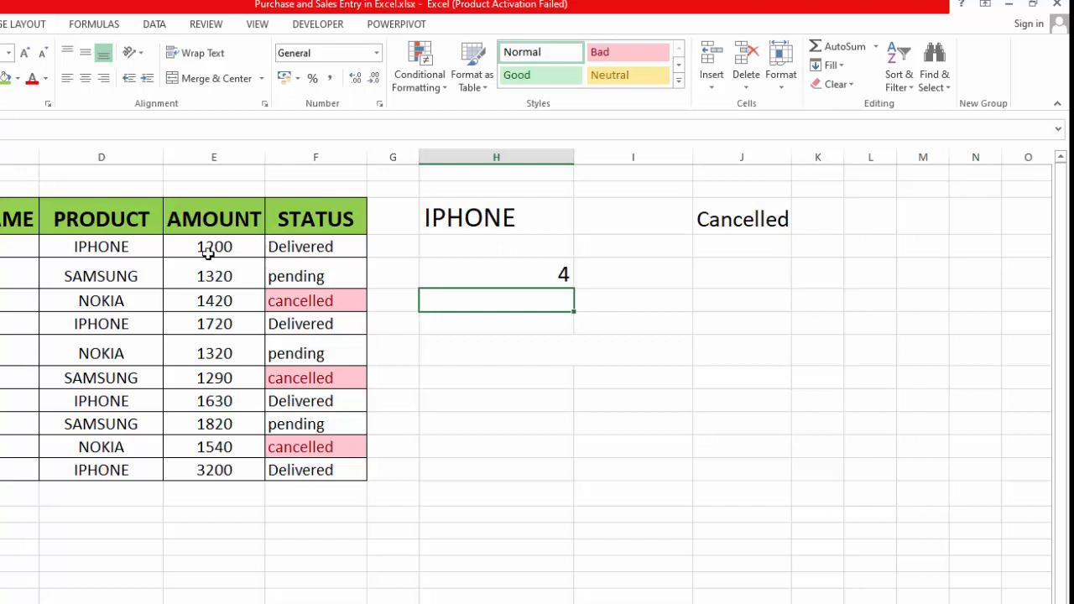
{"action": "left_click", "coordinate": [280, 245]}
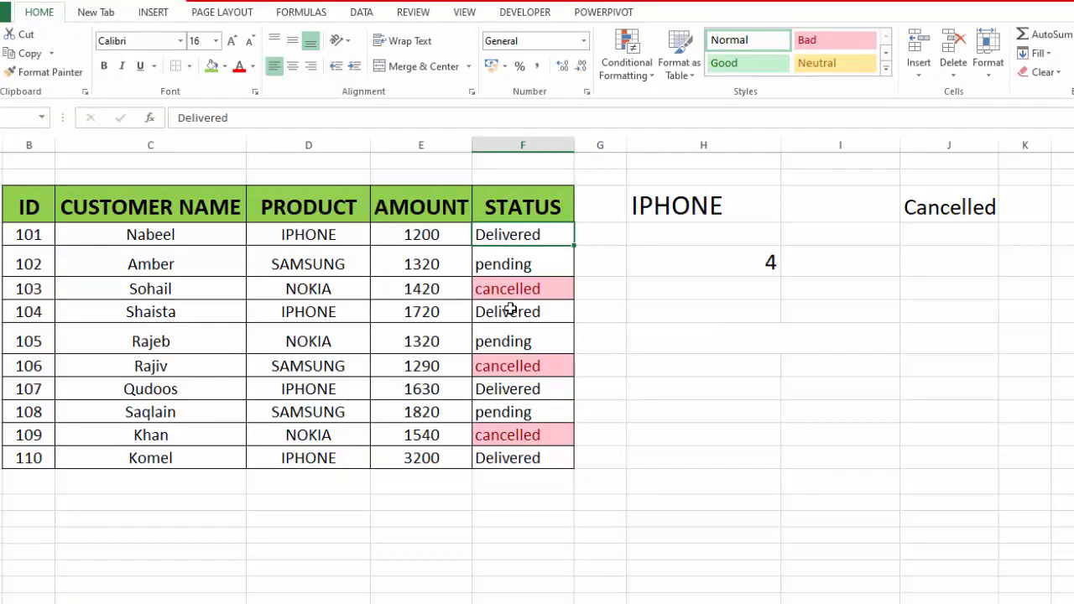
{"action": "left_click", "coordinate": [510, 309]}
{"action": "left_click", "coordinate": [494, 390]}
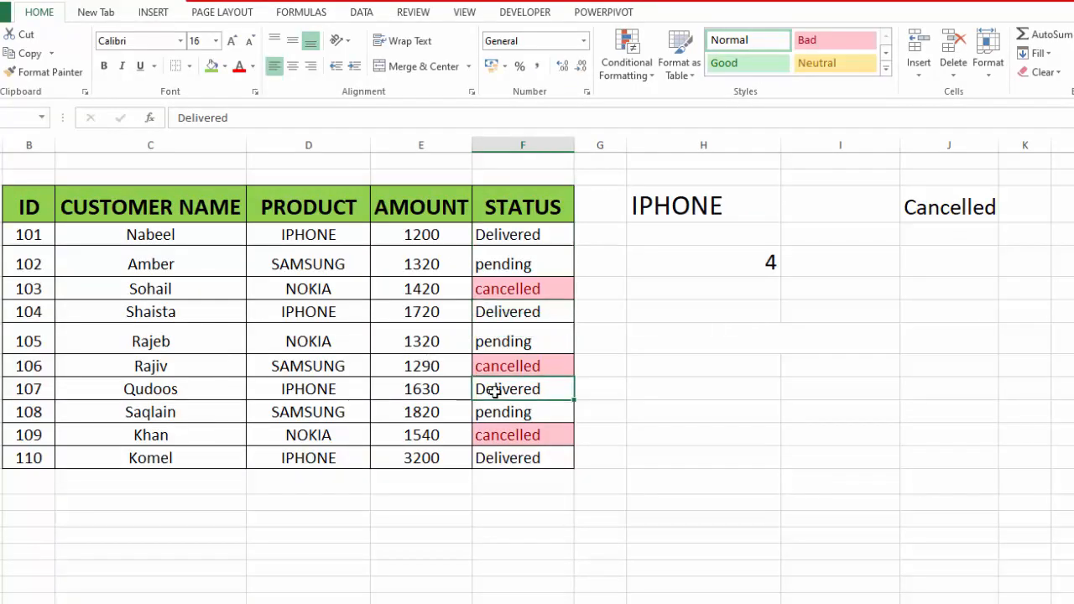
{"action": "left_click", "coordinate": [493, 460]}
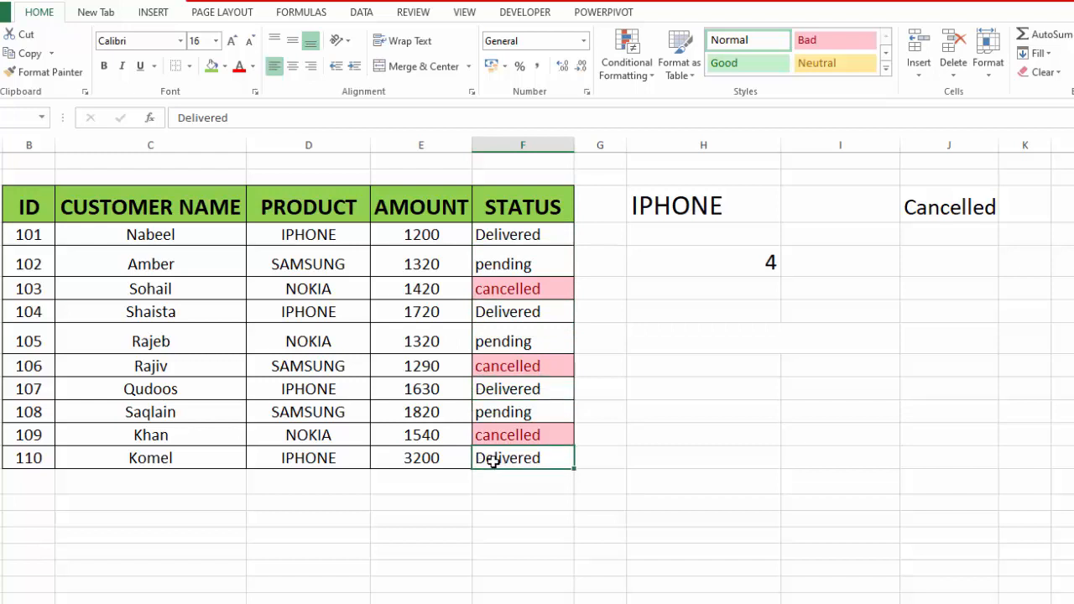
- Test the H5 count by switching the product drop-down in H3 to SAMSUNG and then to NOKIA
{"action": "left_click", "coordinate": [701, 204]}
{"action": "left_click", "coordinate": [789, 216]}
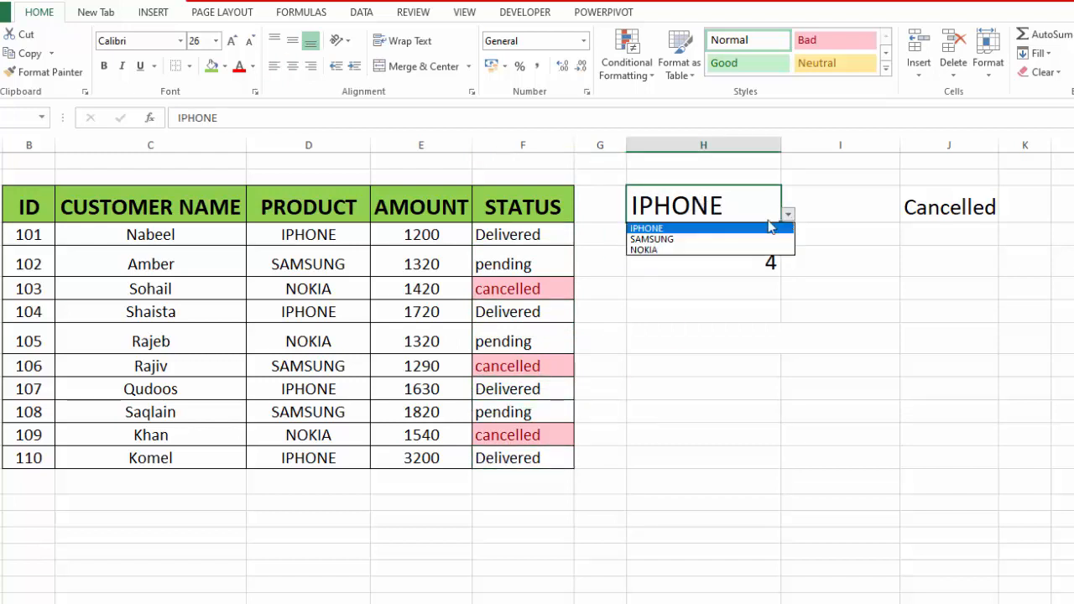
{"action": "left_click", "coordinate": [719, 239]}
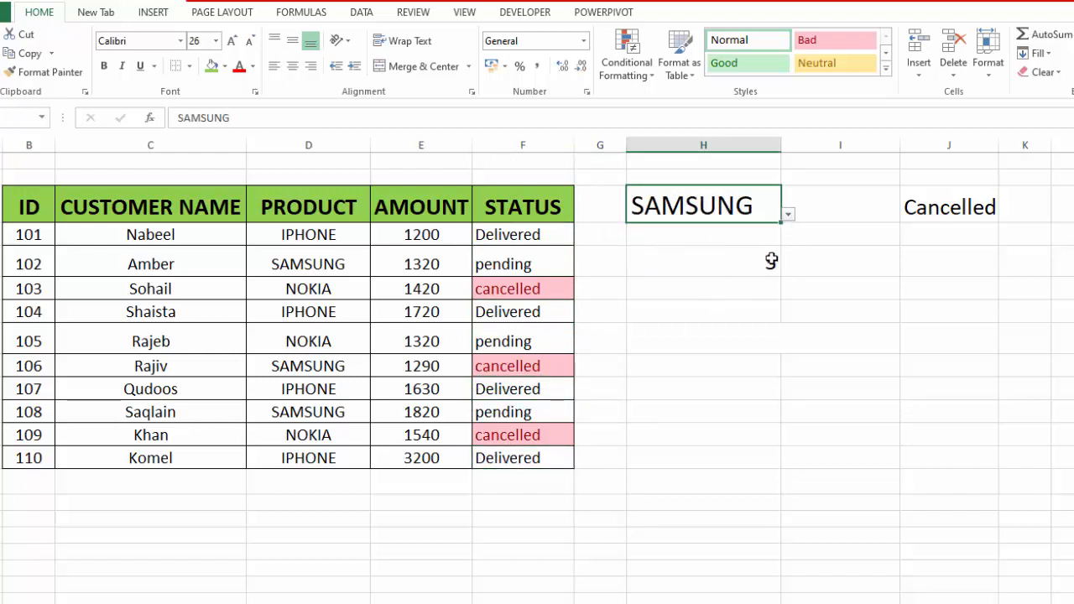
{"action": "left_click", "coordinate": [788, 215]}
{"action": "left_click", "coordinate": [731, 249]}
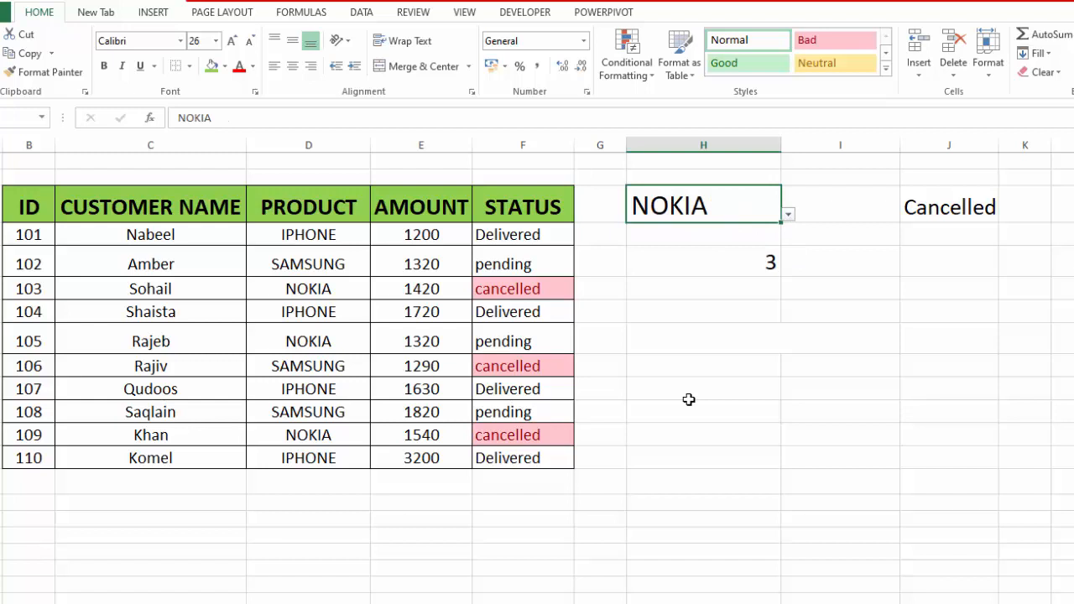
{"action": "left_click", "coordinate": [677, 346]}
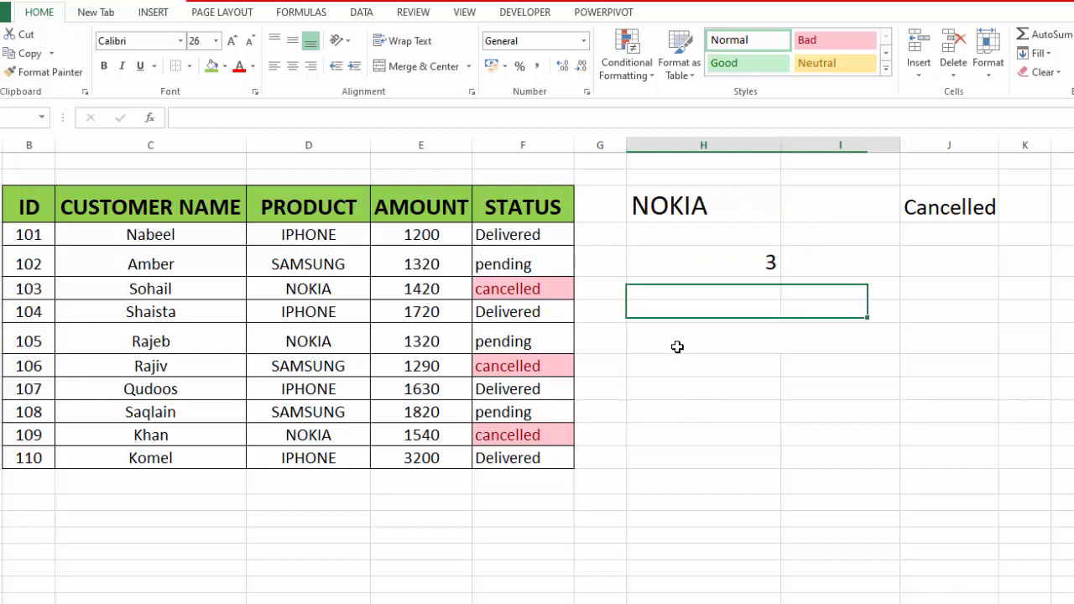
{"action": "key", "text": "ctrl+z"}
{"action": "key", "text": "ctrl+z"}
{"action": "key", "text": "ctrl+z"}
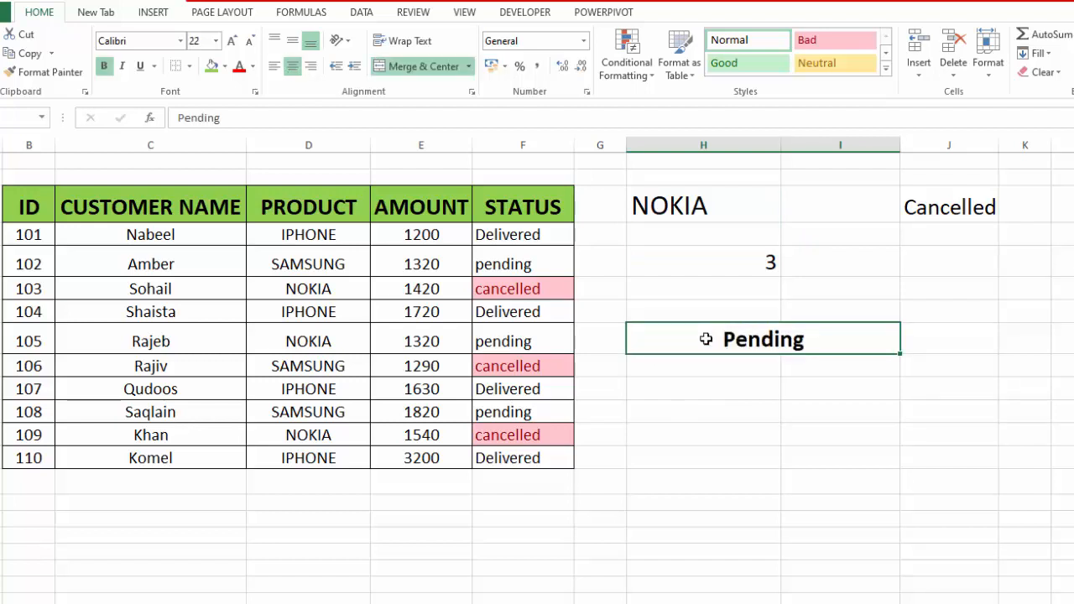
{"action": "key", "text": "ctrl+c"}
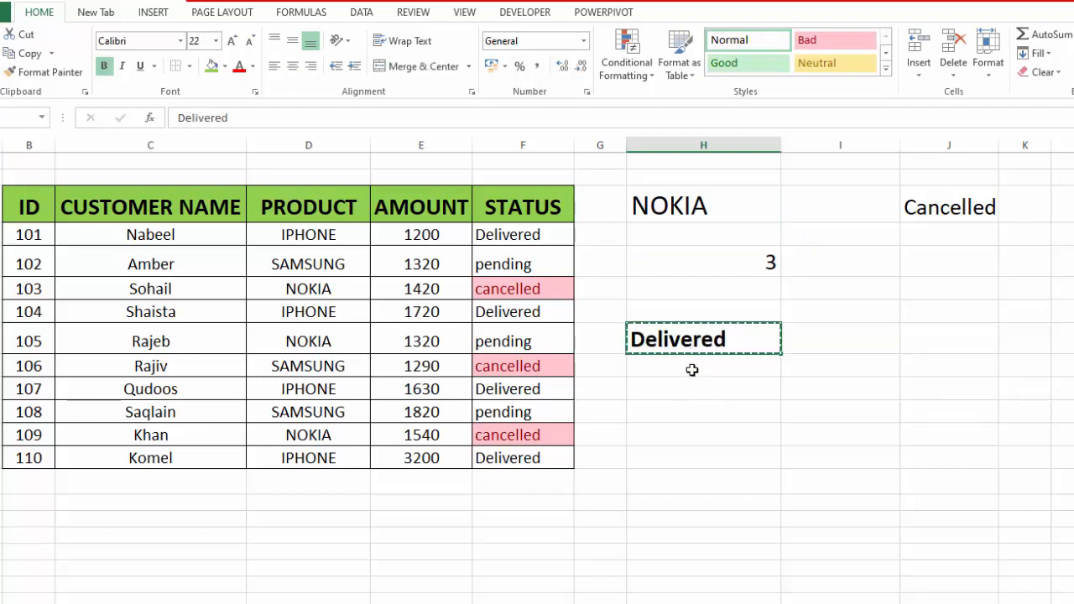
{"action": "left_click", "coordinate": [693, 371]}
{"action": "key", "text": "ctrl+c"}
{"action": "key", "text": "ctrl+z"}
{"action": "left_click_drag", "start_coordinate": [685, 363], "coordinate": [683, 442]}
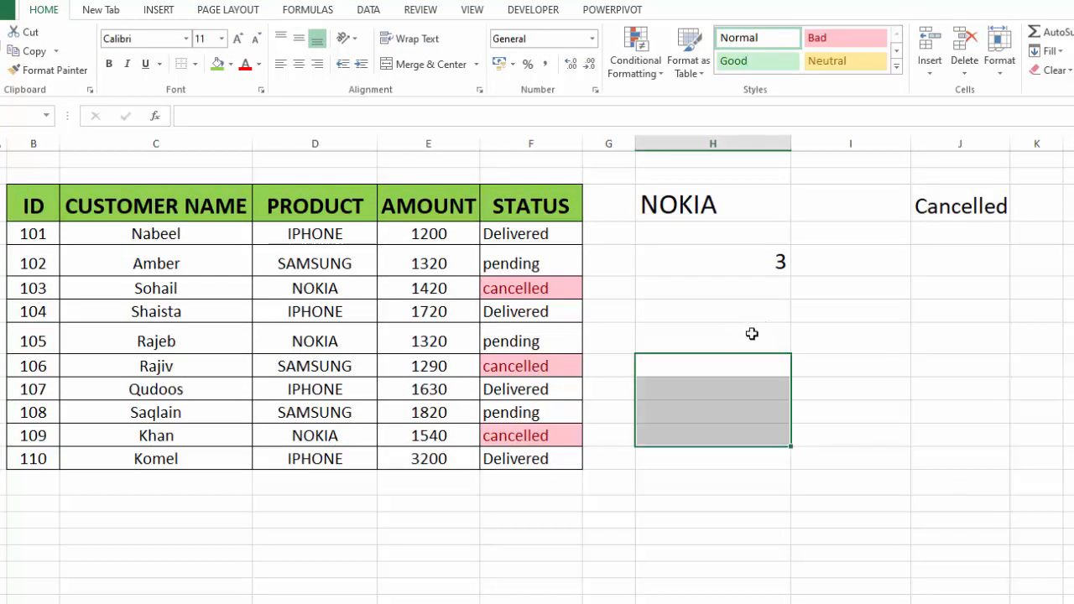
- Merge and center cells H8:I8 and enter the heading Status in the merged cell
{"action": "left_click_drag", "start_coordinate": [770, 338], "coordinate": [824, 340]}
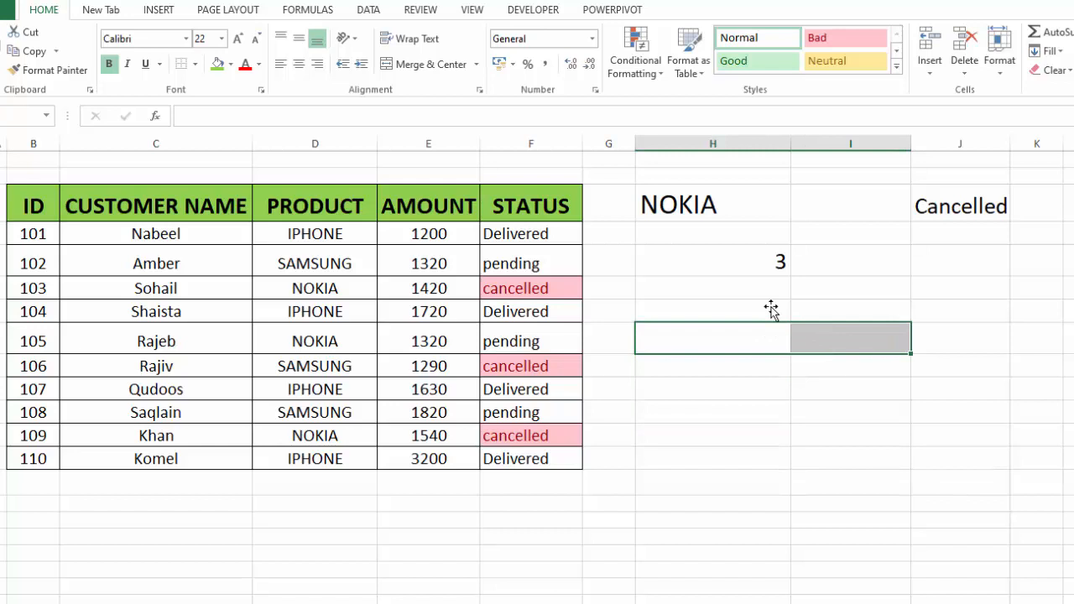
{"action": "left_click", "coordinate": [427, 65]}
{"action": "type", "text": "Status"}
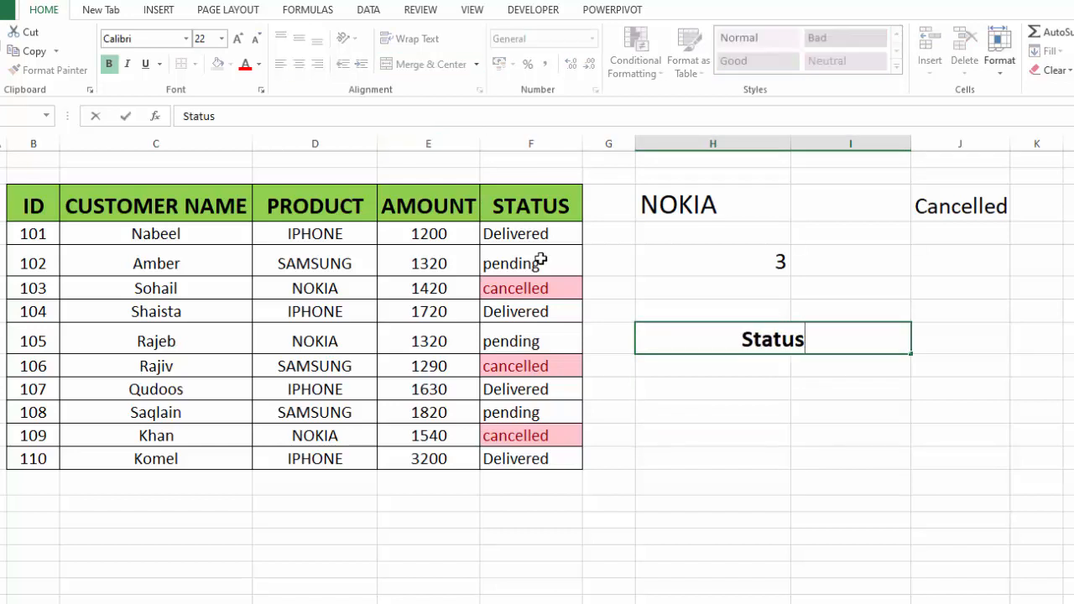
{"action": "key", "text": "Return"}
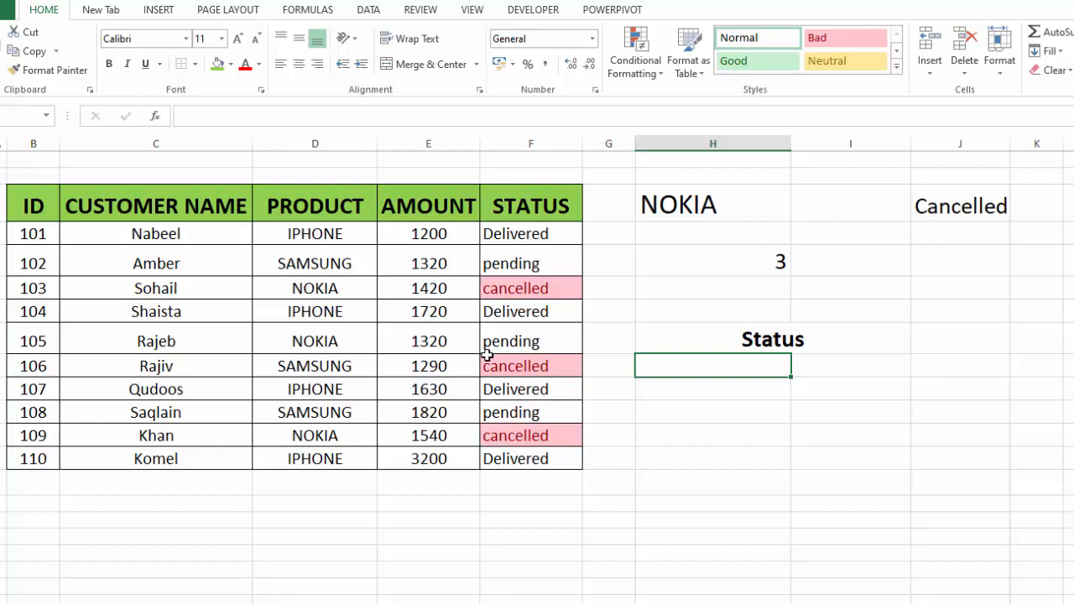
{"action": "type", "text": "P"}
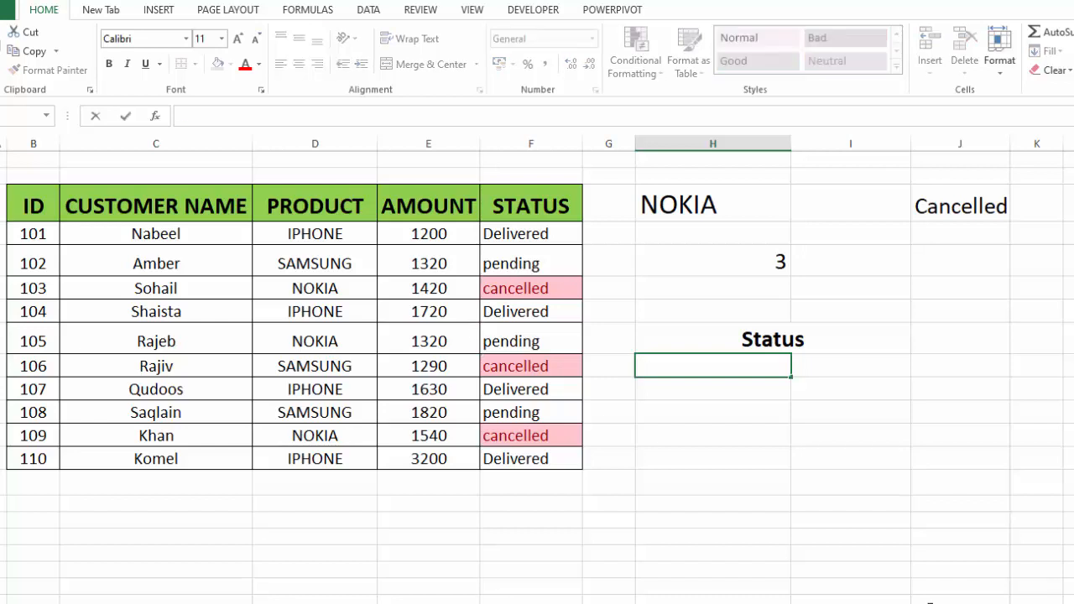
{"action": "left_click", "coordinate": [679, 363]}
{"action": "type", "text": "Pending"}
{"action": "key", "text": "Return"}
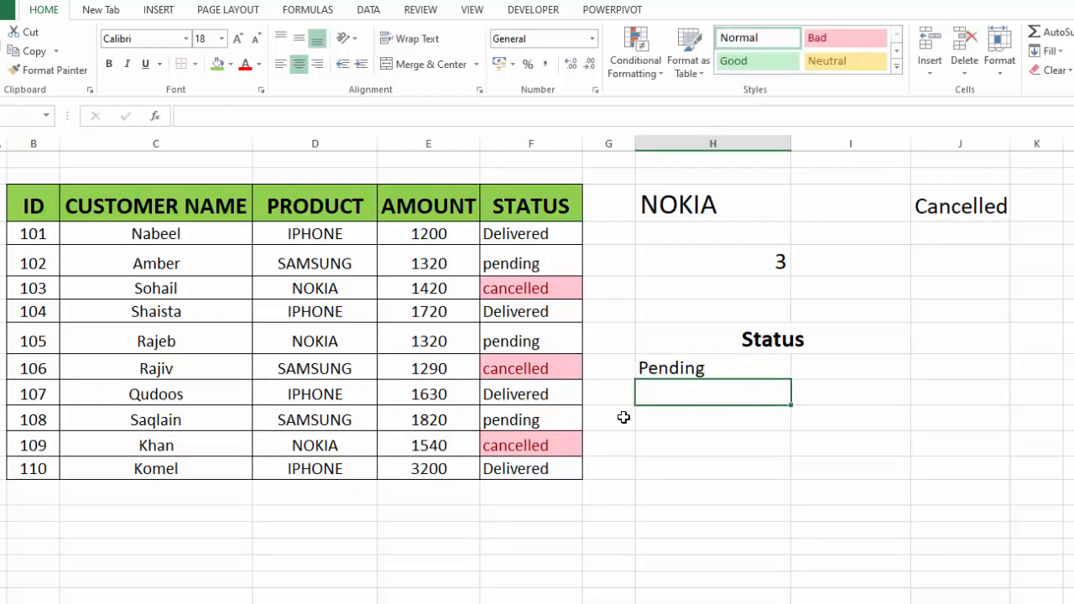
- Enter the bold labels Delivered, Pending and Cancelled in H9:H11 under the Status heading
{"action": "left_click", "coordinate": [672, 369]}
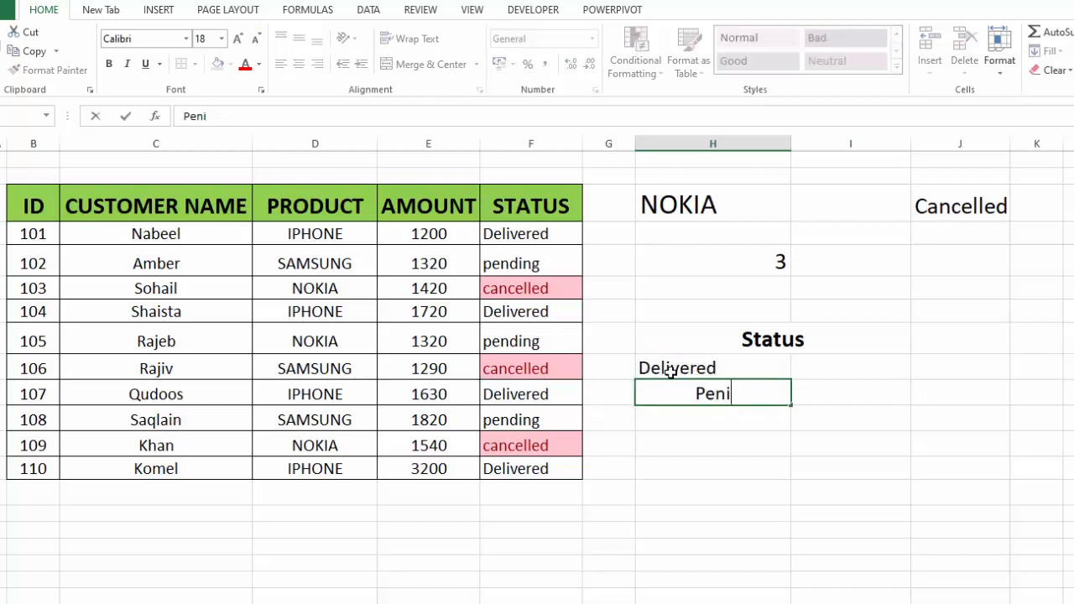
{"action": "type", "text": "n"}
{"action": "key", "text": "BackSpace"}
{"action": "key", "text": "BackSpace"}
{"action": "type", "text": "ding"}
{"action": "key", "text": "Return"}
{"action": "type", "text": "Canc"}
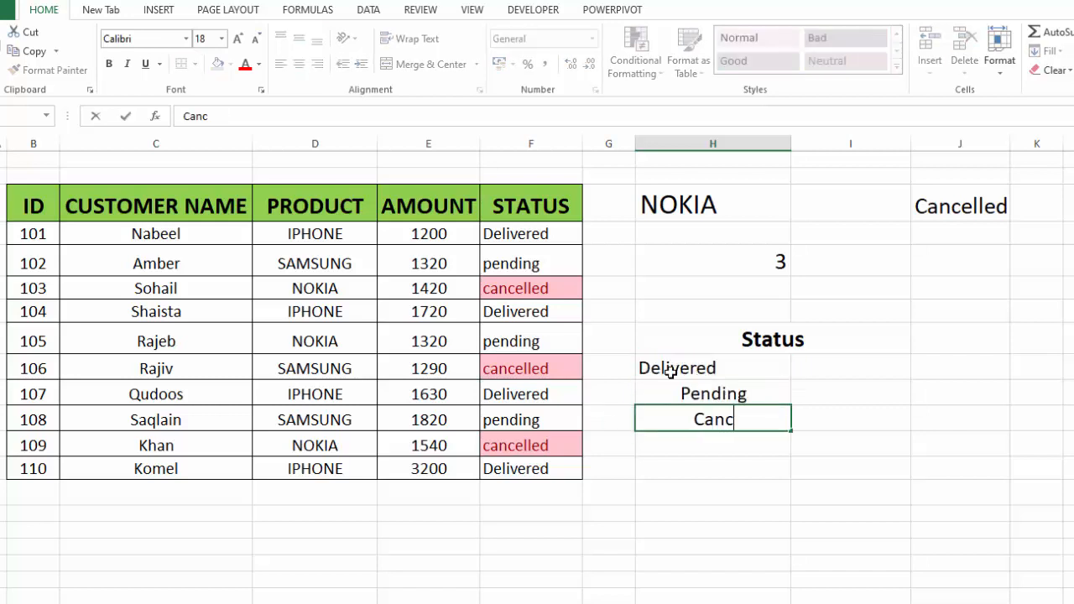
{"action": "type", "text": "elled"}
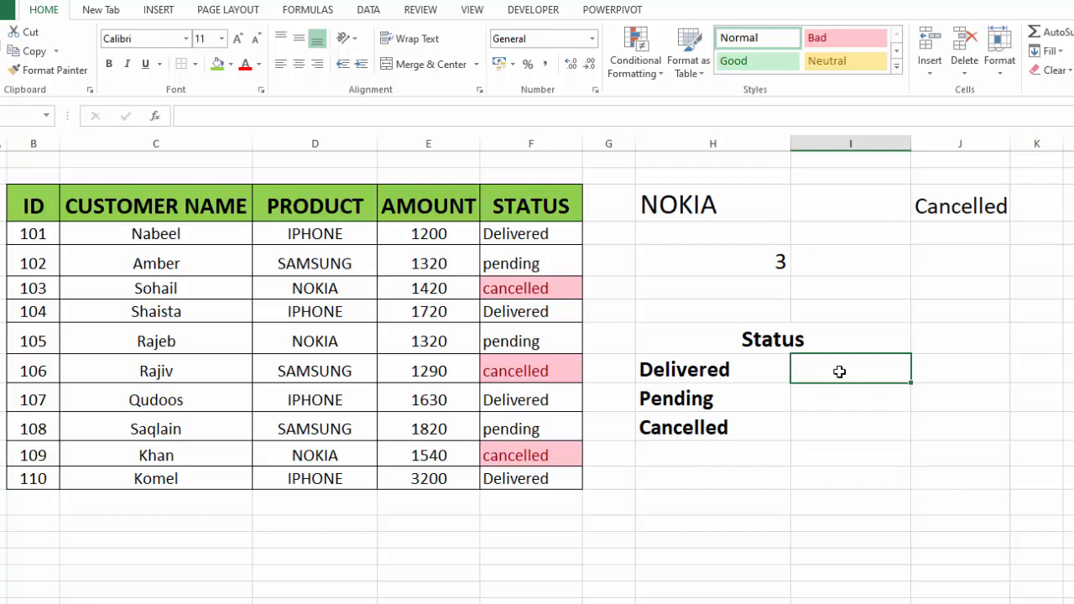
- Start a COUNTIF function in I9 beside the Delivered label
{"action": "type", "text": "=countif"}
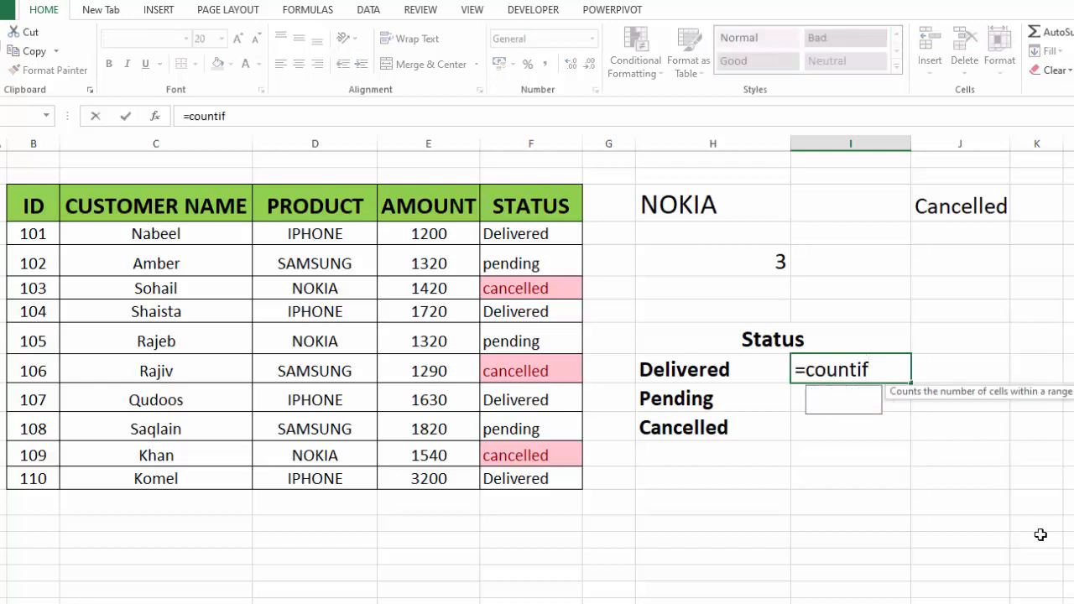
{"action": "key", "text": "BackSpace"}
{"action": "key", "text": "BackSpace"}
{"action": "type", "text": "if"}
{"action": "key", "text": "Tab"}
{"action": "left_click", "coordinate": [709, 367]}
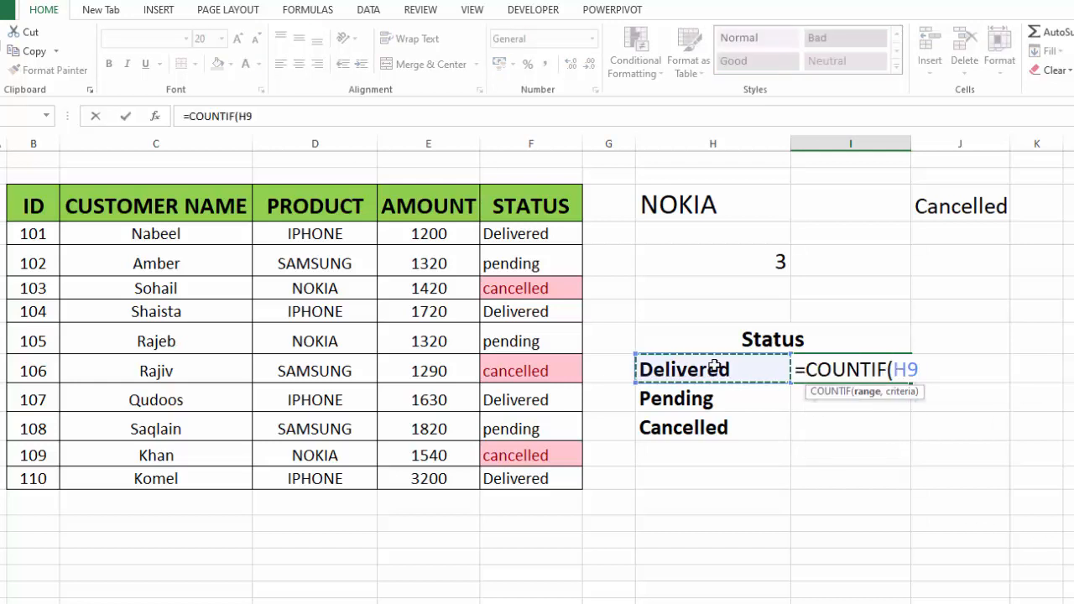
{"action": "type", "text": ","}
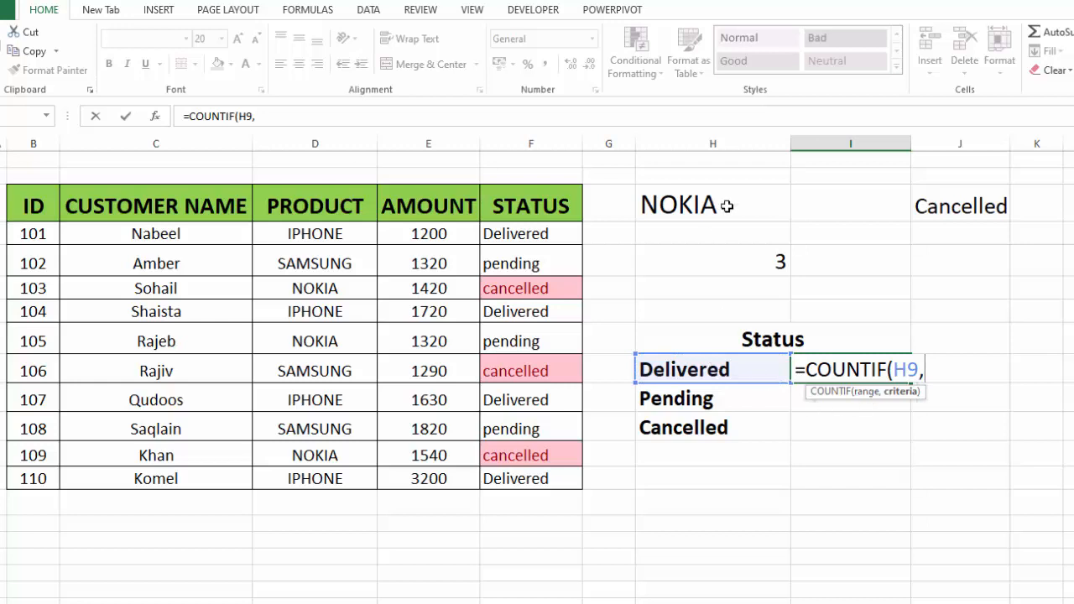
{"action": "key", "text": "BackSpace"}
{"action": "key", "text": "BackSpace"}
{"action": "key", "text": "BackSpace"}
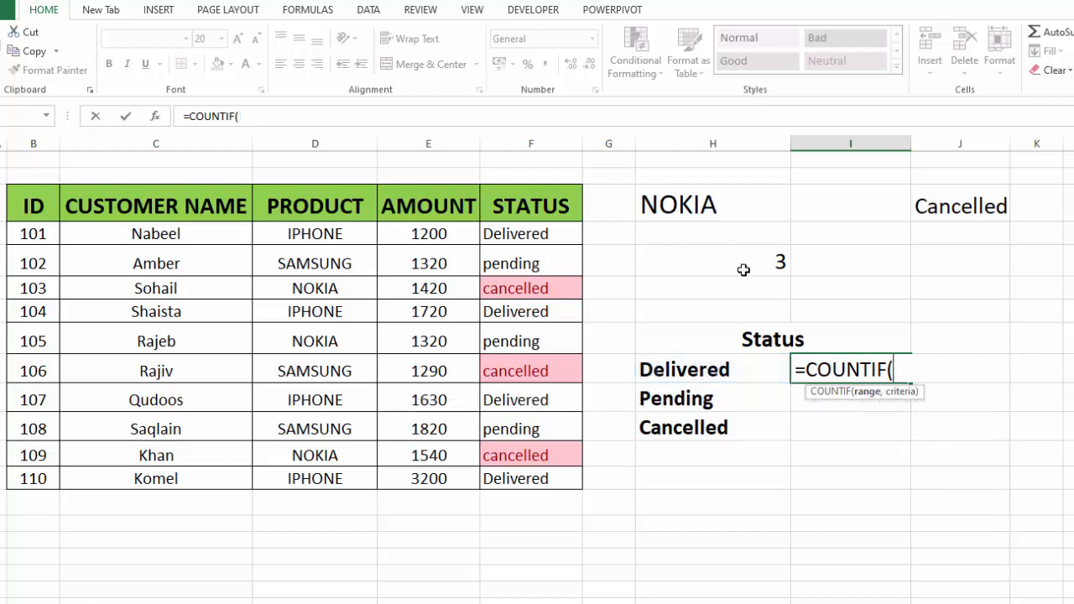
- Complete the I9 formula as =COUNTIF($F$4:$F$13,H9) and fill it down to I11 for the Pending and Cancelled labels
{"action": "left_click_drag", "start_coordinate": [526, 235], "coordinate": [552, 480]}
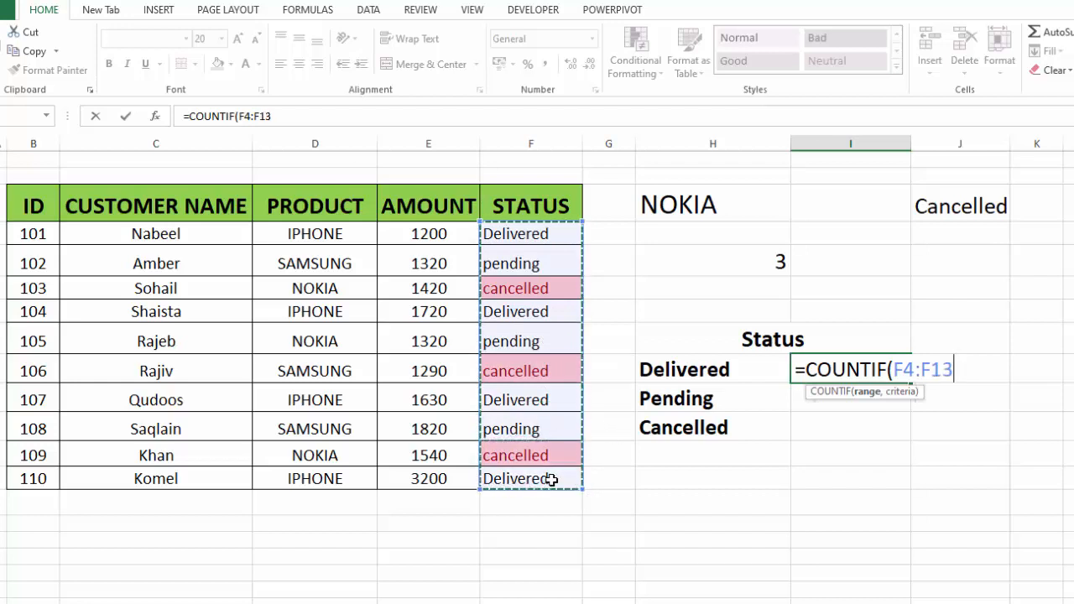
{"action": "key", "text": "F4"}
{"action": "type", "text": ","}
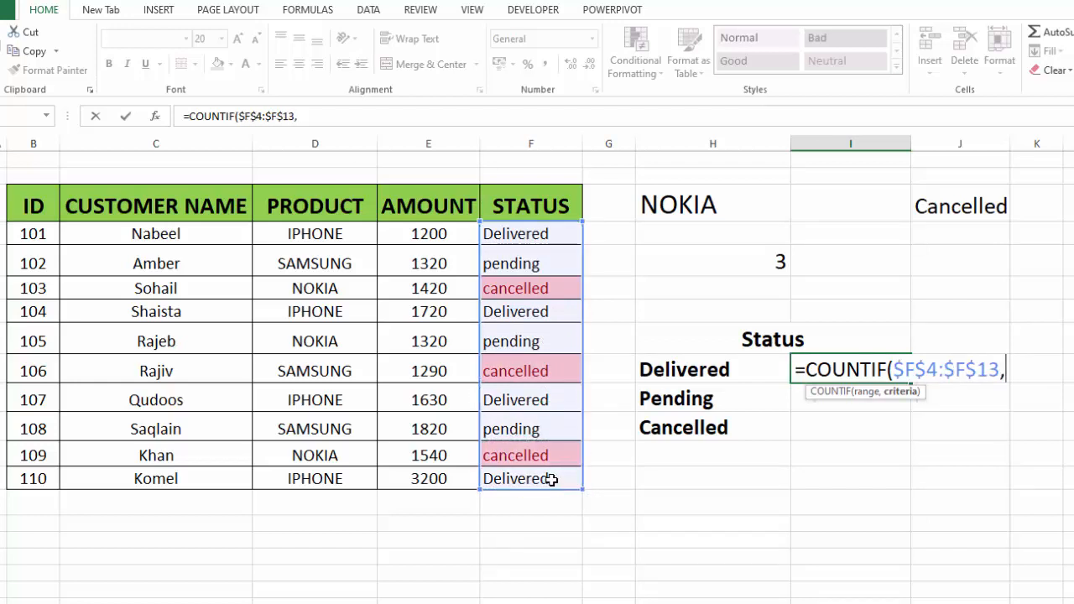
{"action": "left_click", "coordinate": [712, 369]}
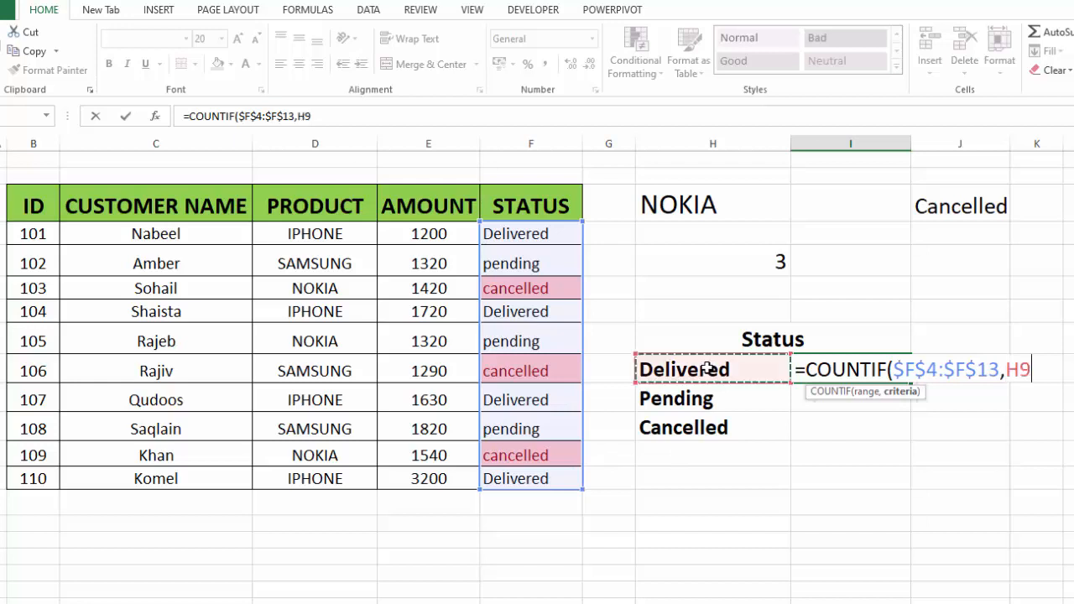
{"action": "type", "text": ")"}
{"action": "key", "text": "Return"}
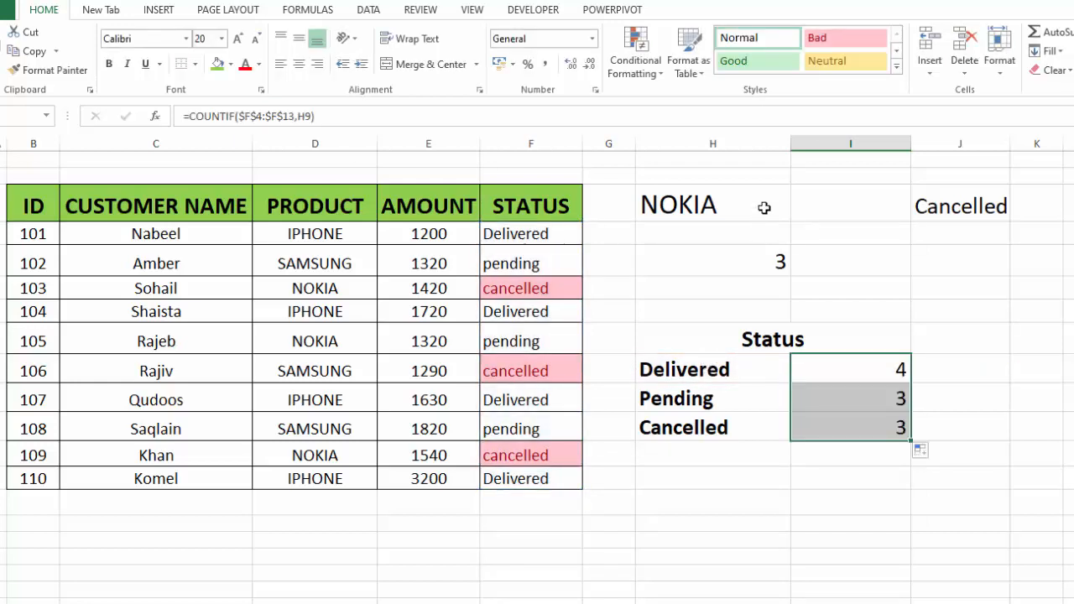
- Test the H5 count by switching the product drop-down in H3 to SAMSUNG and then to IPHONE
{"action": "left_click", "coordinate": [764, 208]}
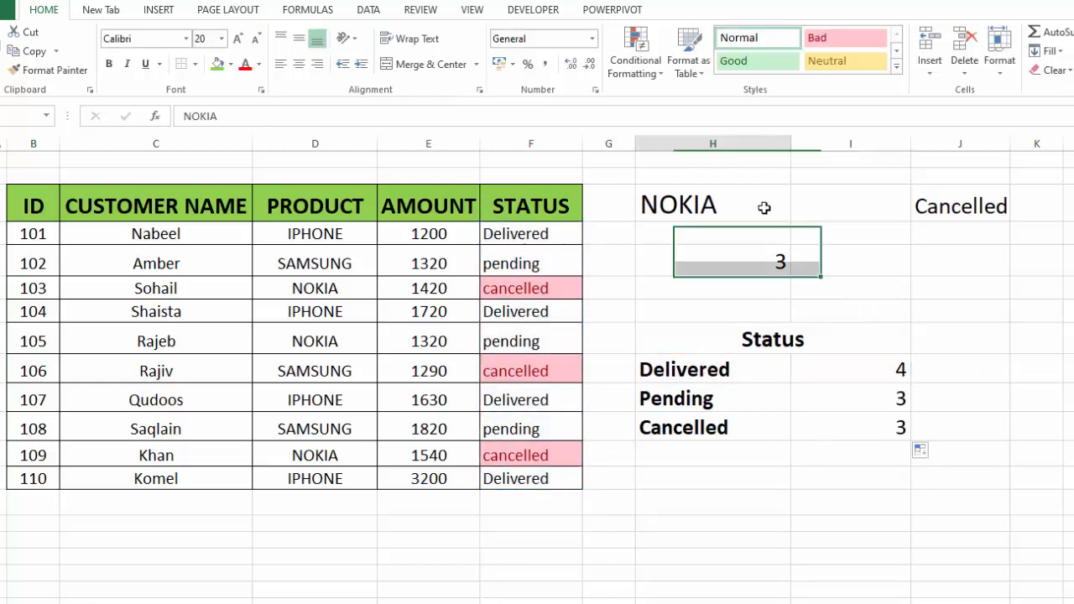
{"action": "left_click", "coordinate": [798, 218]}
{"action": "left_click", "coordinate": [723, 239]}
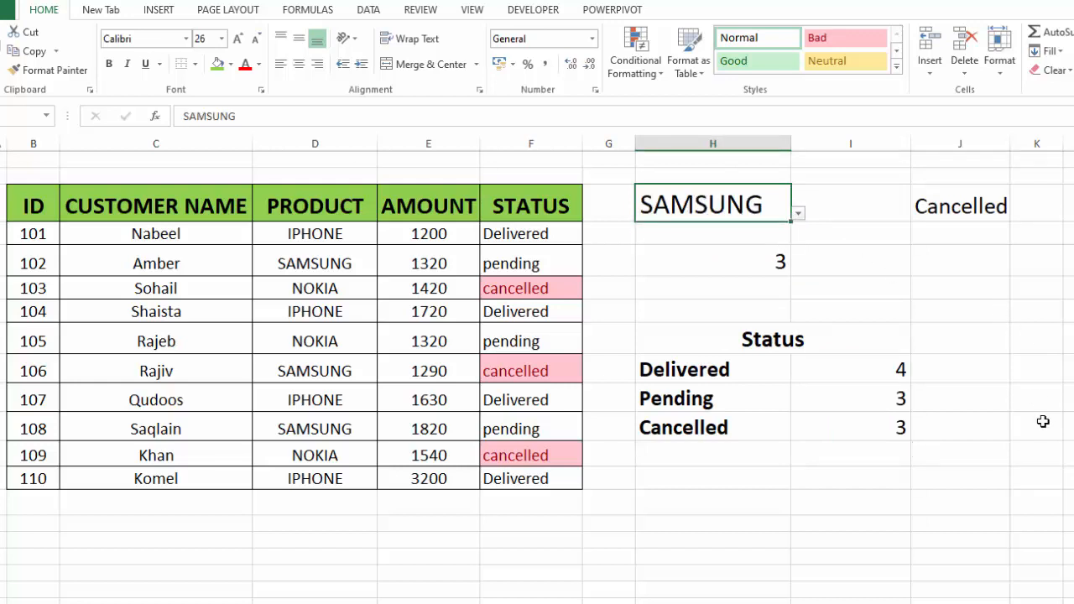
{"action": "left_click", "coordinate": [795, 215]}
{"action": "left_click", "coordinate": [710, 250]}
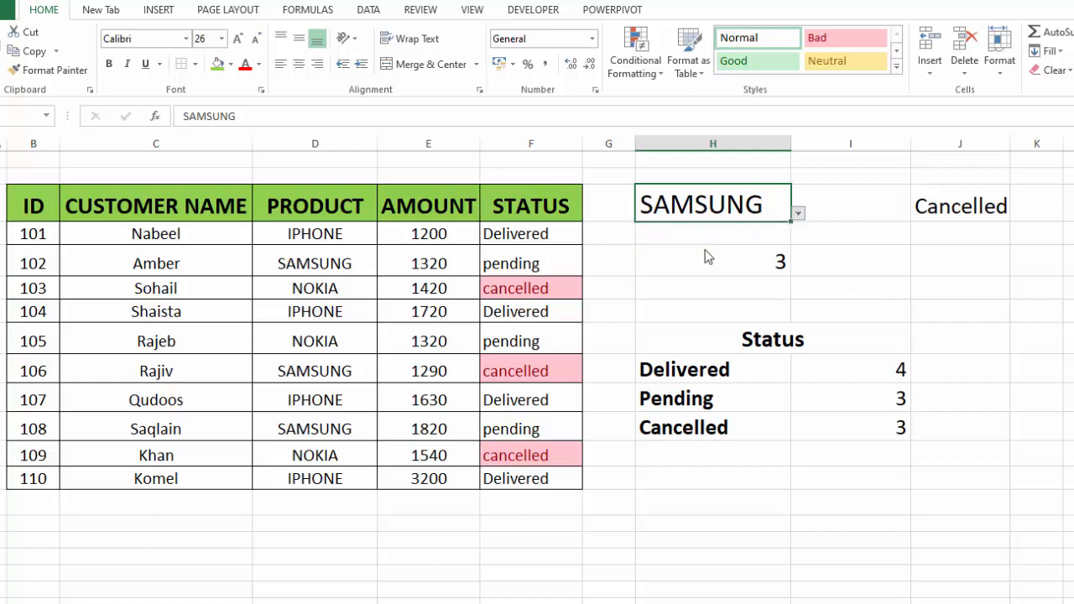
{"action": "left_click", "coordinate": [797, 214]}
{"action": "left_click", "coordinate": [743, 227]}
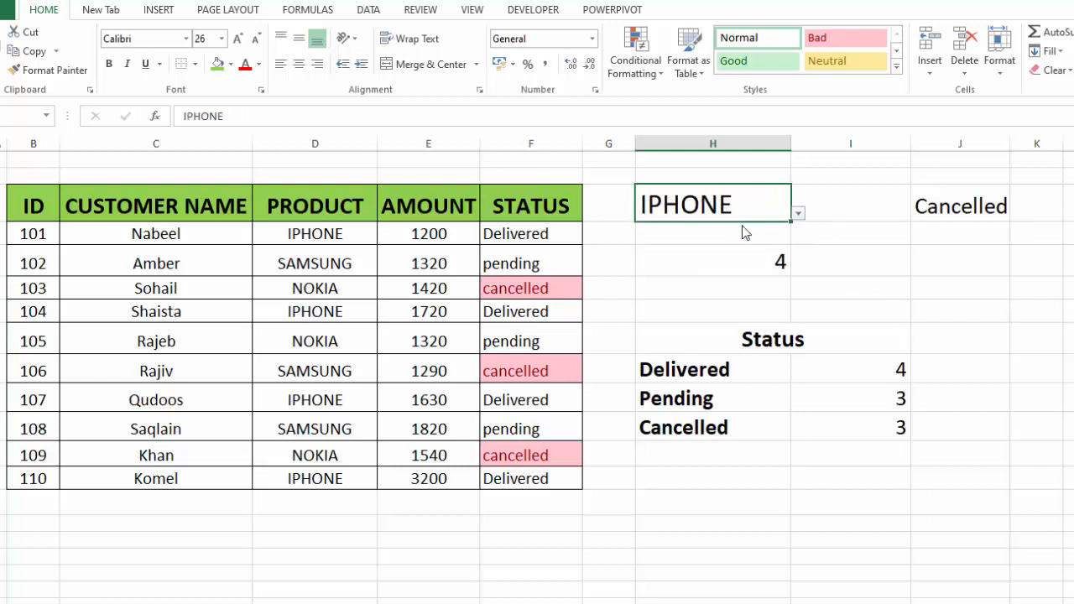
{"action": "left_click", "coordinate": [1070, 370]}
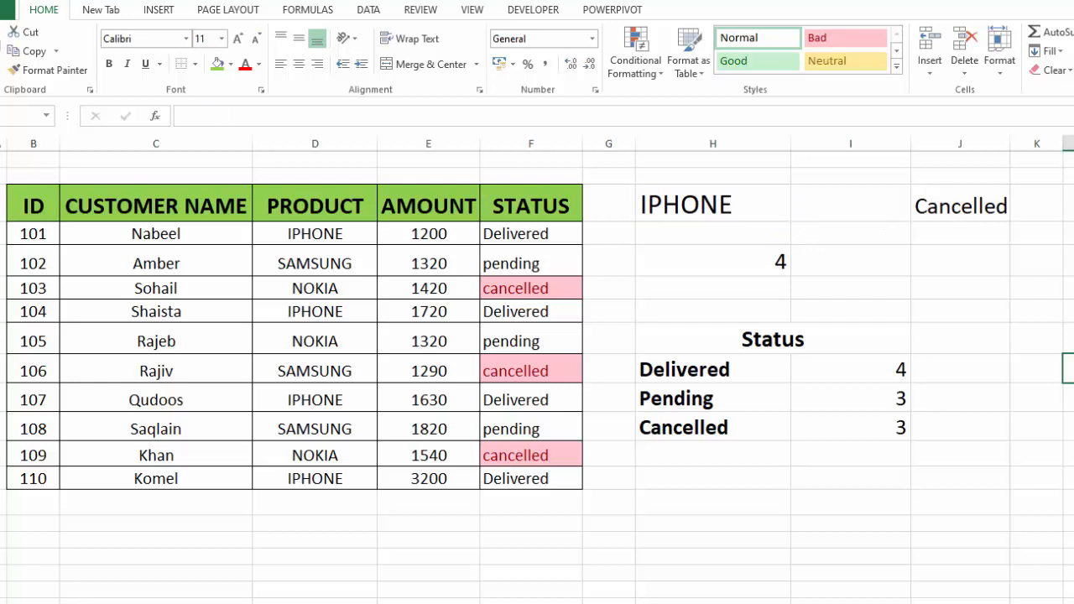